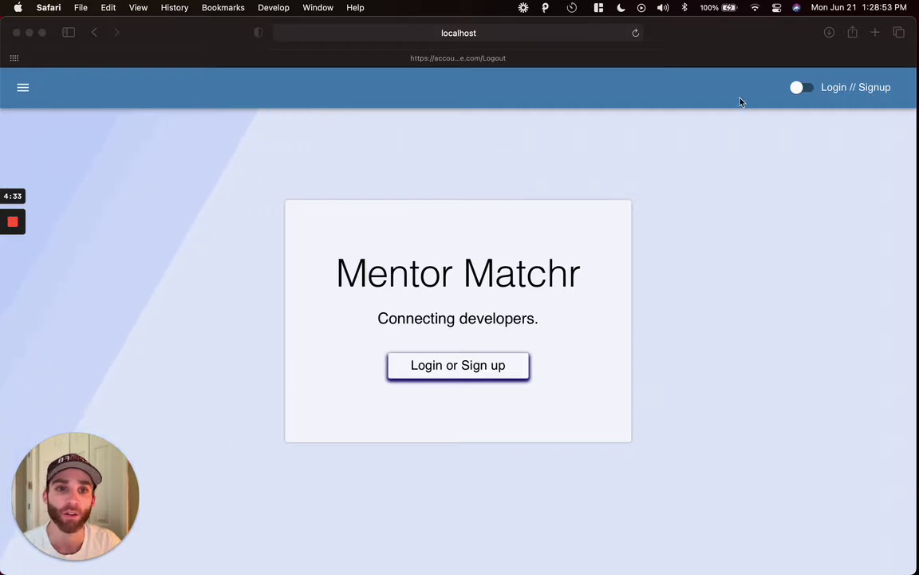
Step: Sign in to Mentor Matchr with the third Google account offered
click(801, 88)
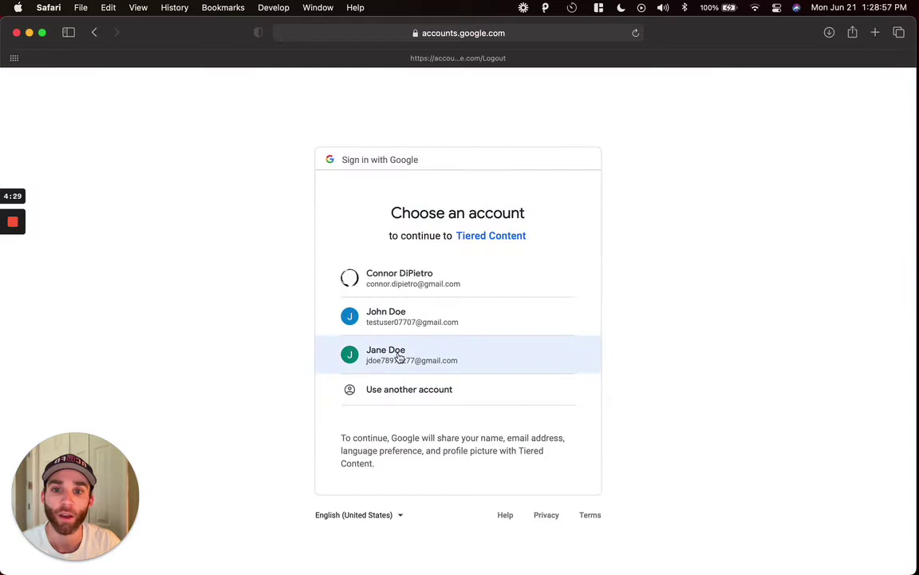
click(399, 356)
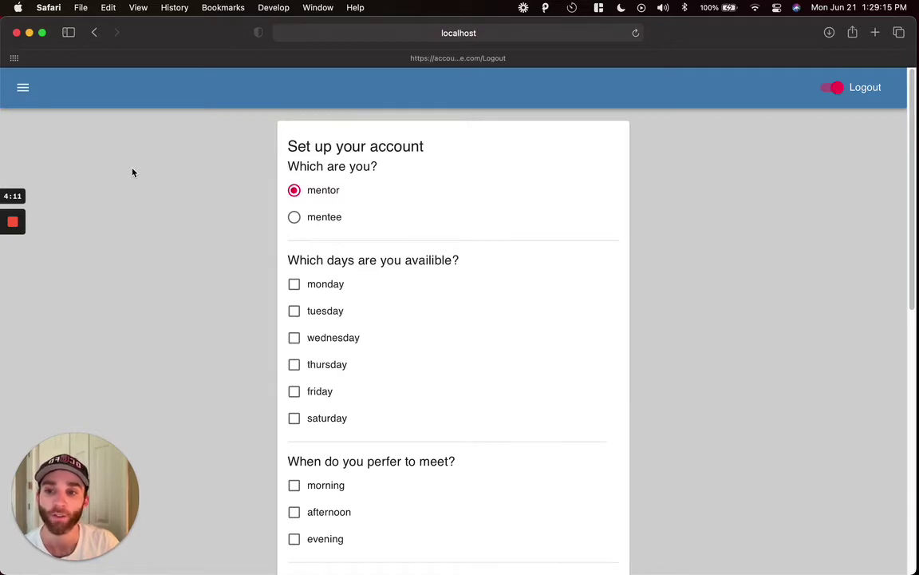
Step: Try to open the Connections page, and try to submit the account setup form without filling it in
click(22, 87)
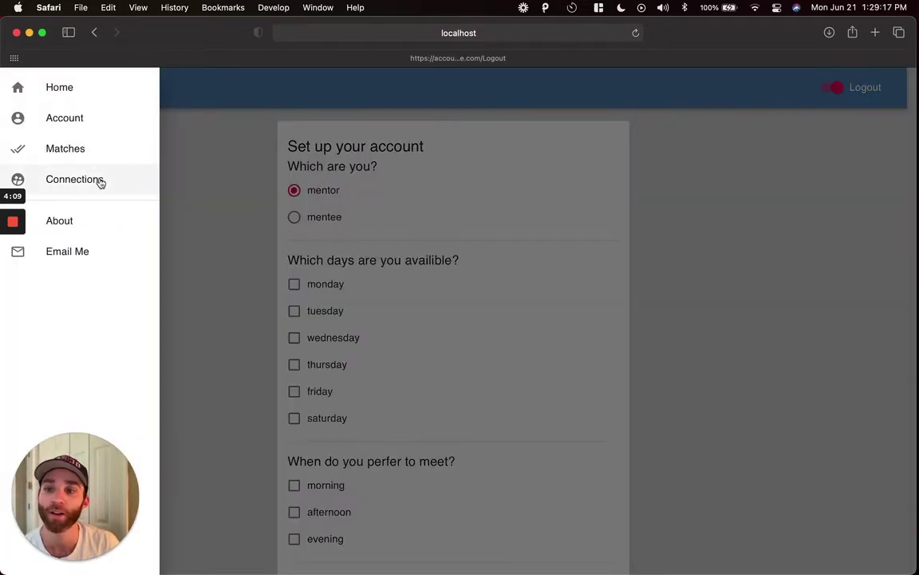
click(99, 181)
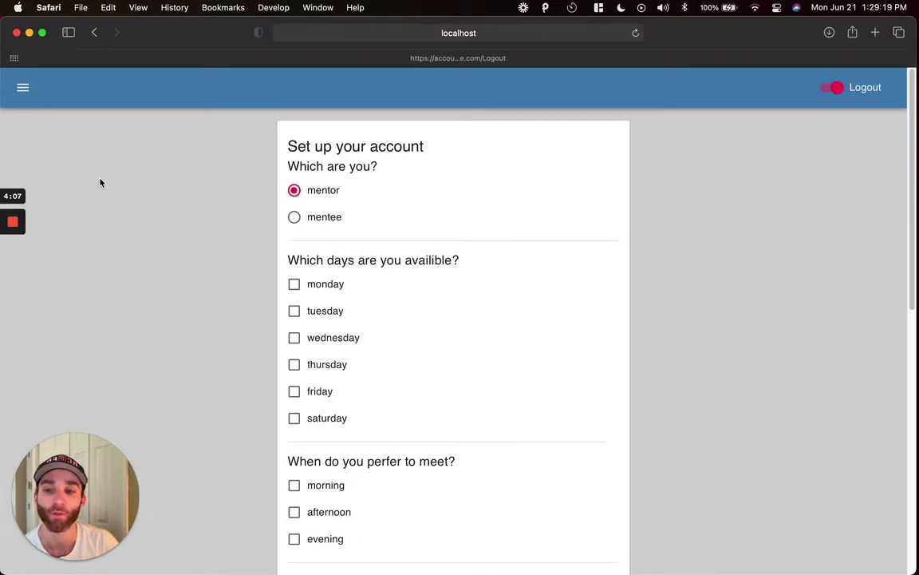
scroll(479, 303, down, 5)
scroll(484, 306, down, 5)
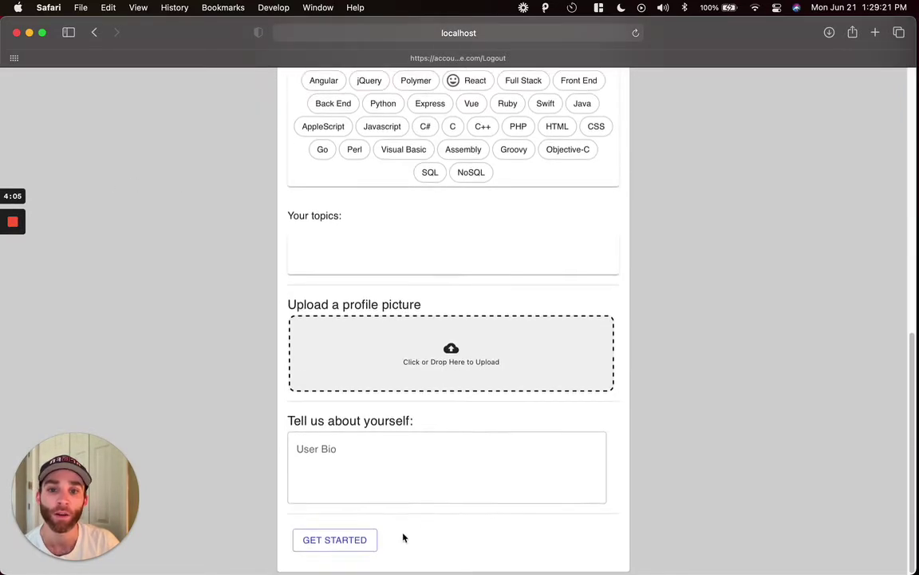
click(355, 544)
scroll(264, 462, up, 10)
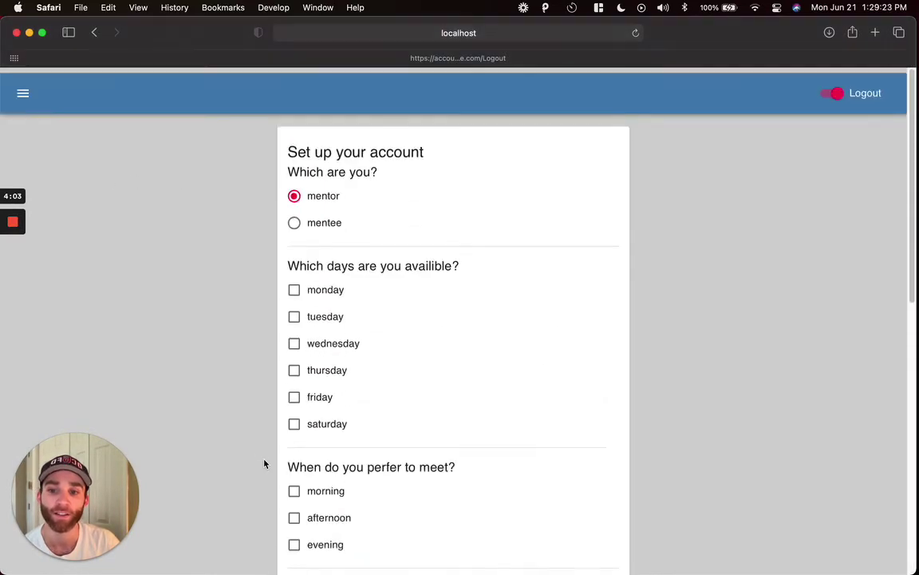
Step: Set the mentor's availability to monday and the preferred meeting time to morning
click(312, 284)
scroll(313, 288, down, 1)
scroll(313, 288, down, 3)
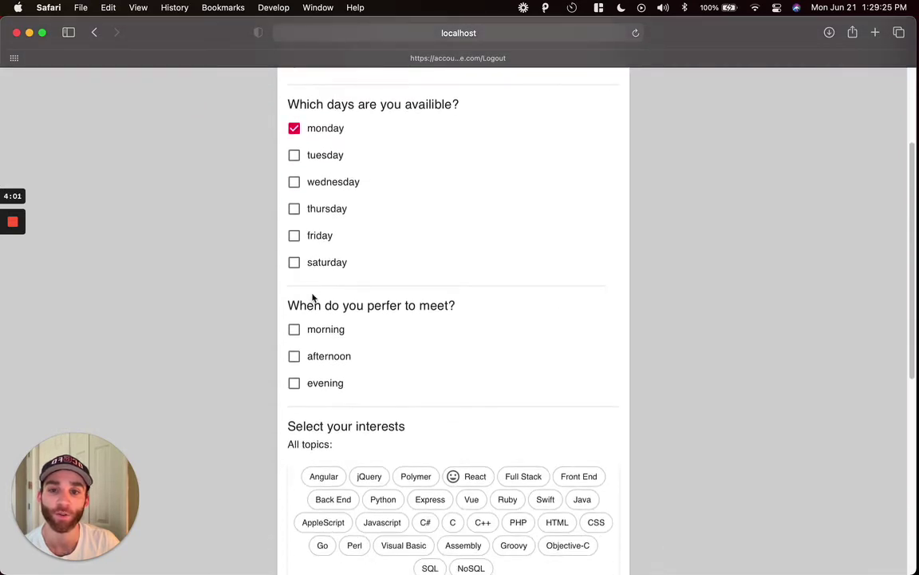
click(329, 330)
Step: Add Angular, Polymer, Full Stack and React to the mentor's topics, leaving jQuery out
scroll(329, 329, down, 5)
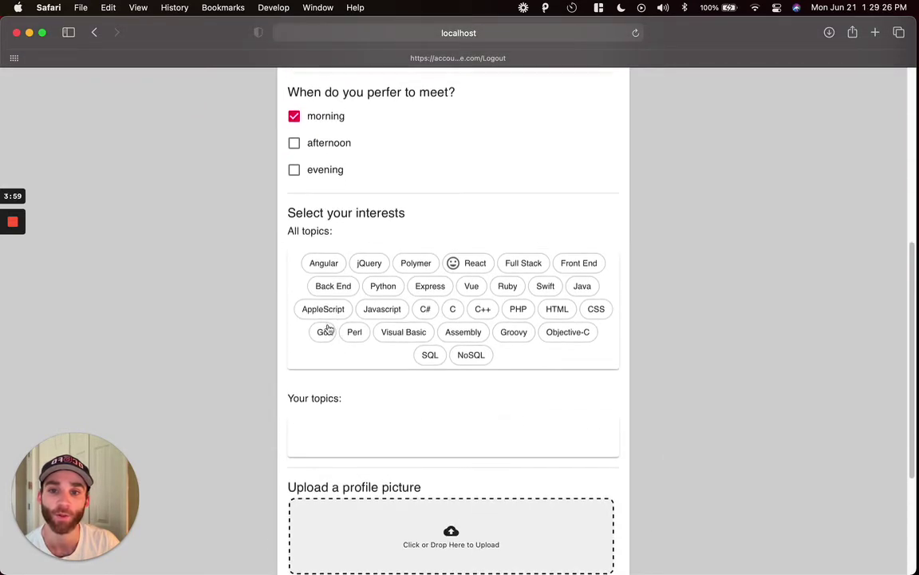
click(322, 258)
click(365, 257)
click(419, 259)
click(363, 259)
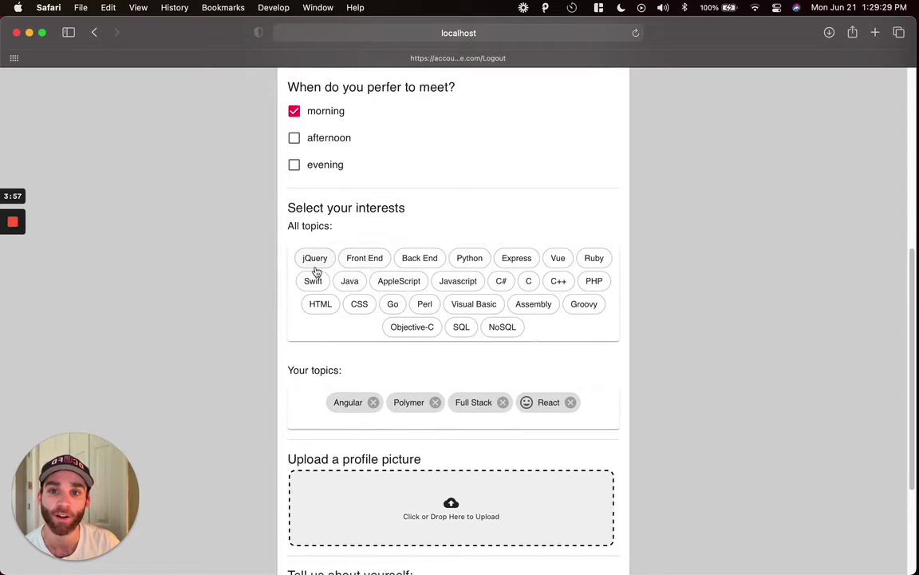
click(315, 259)
scroll(311, 265, down, 1)
scroll(311, 264, down, 3)
click(597, 269)
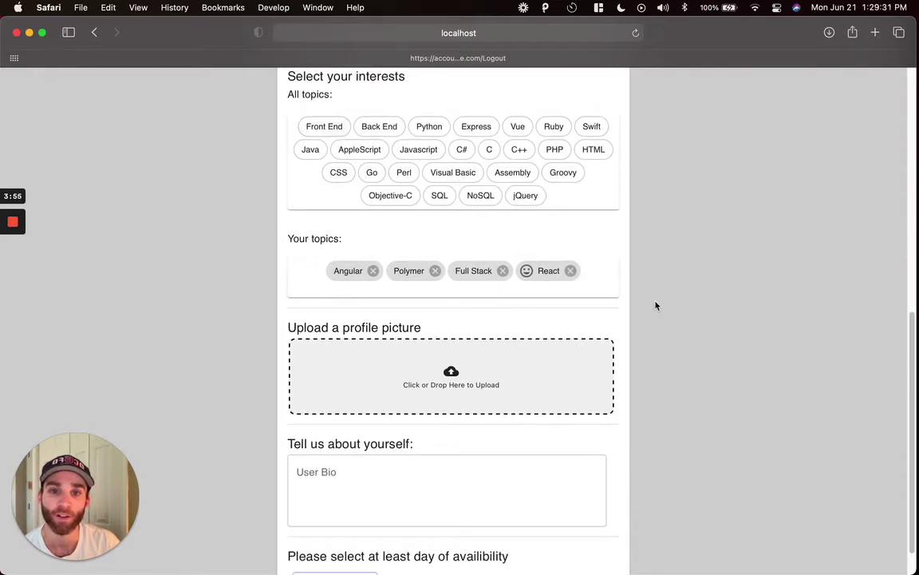
Step: Upload the woman's avatar image from the Testing folder as the profile picture and submit the account setup form
scroll(656, 305, down, 1)
click(453, 340)
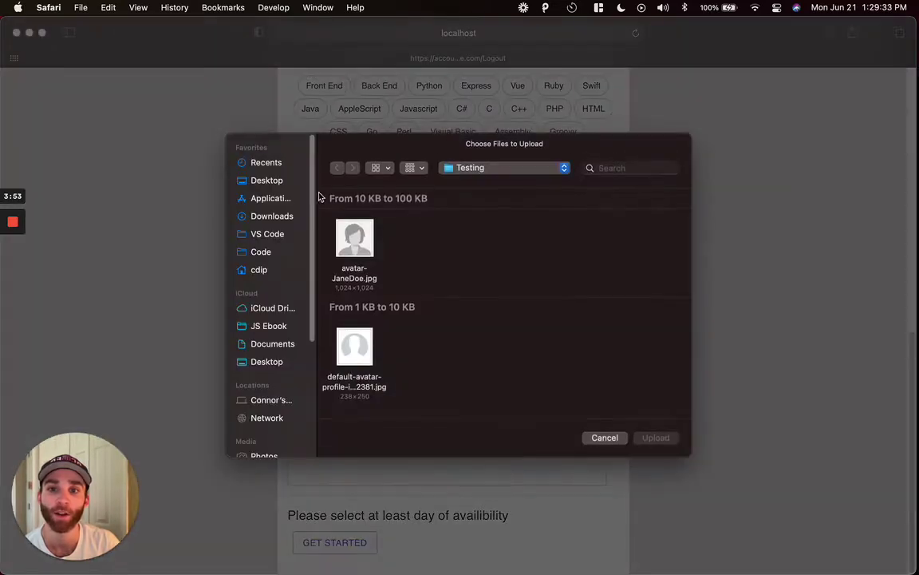
click(353, 247)
double_click(353, 247)
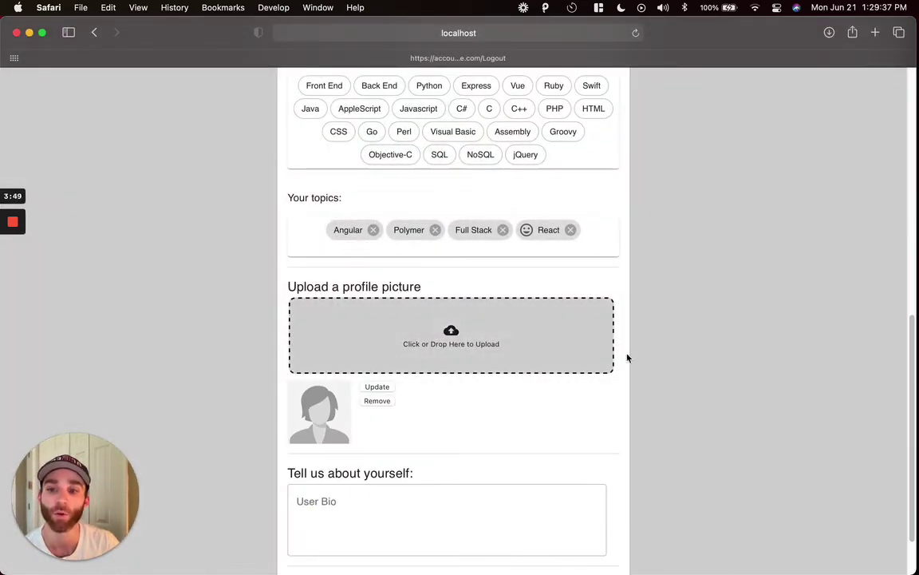
scroll(700, 372, down, 2)
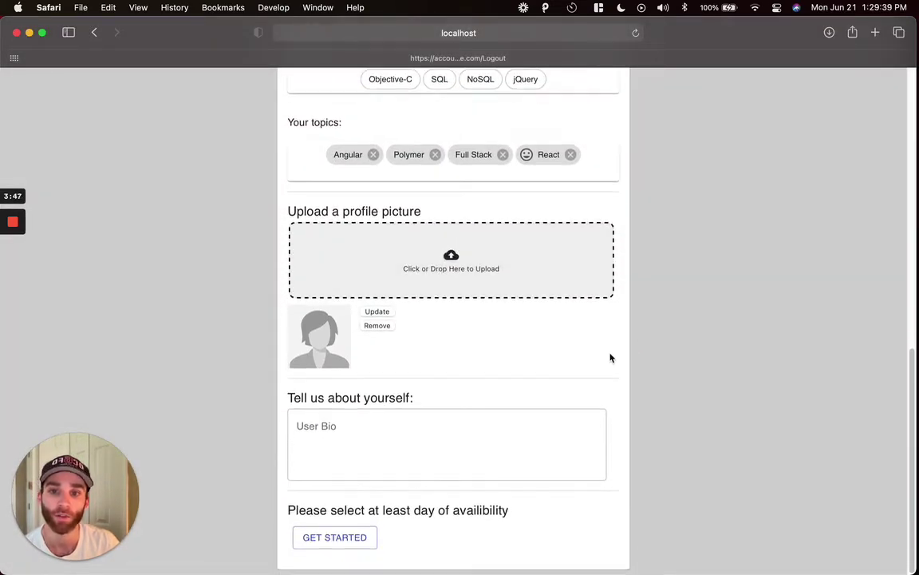
click(343, 544)
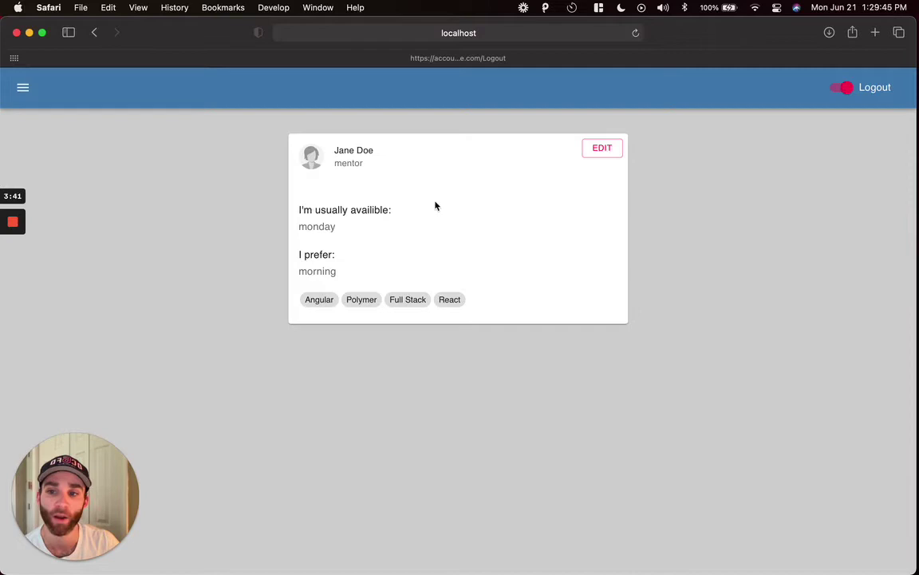
Step: Open the Matches page and request a connection with the mentee whose topics are React, Full Stack, Front End, Back End and Javascript
click(24, 91)
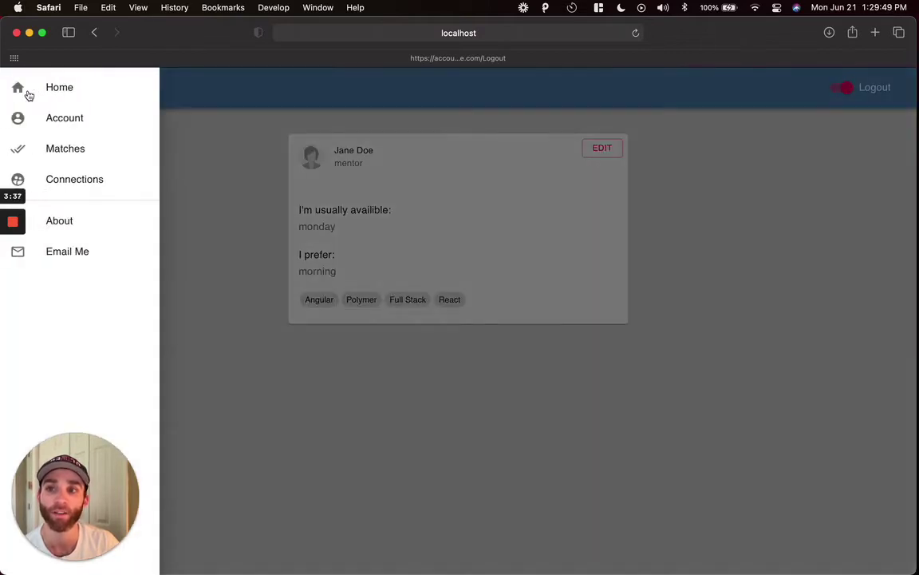
click(83, 156)
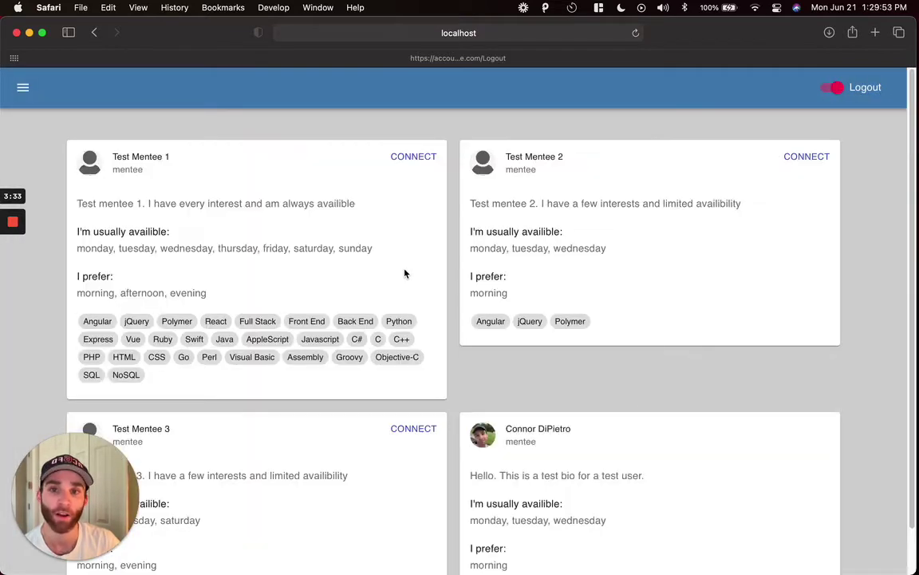
scroll(404, 274, down, 2)
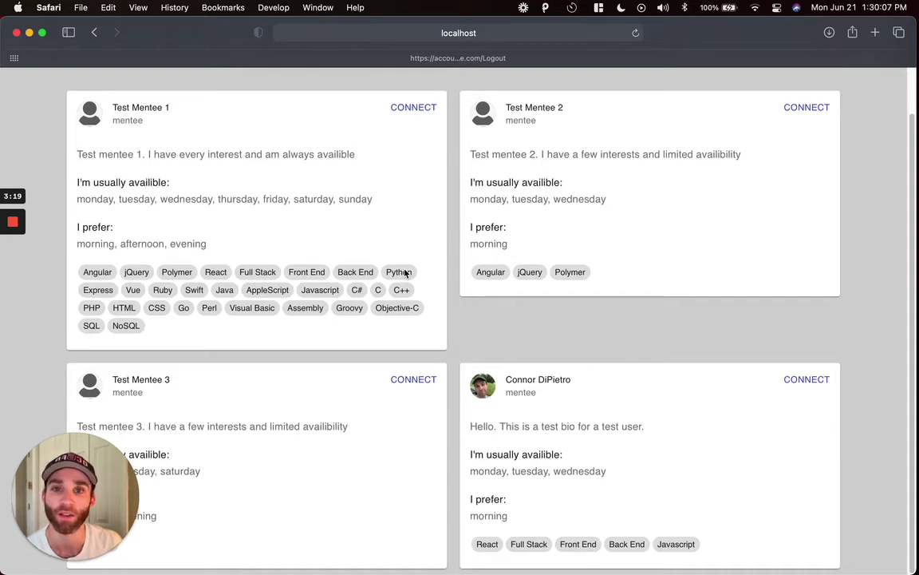
click(804, 386)
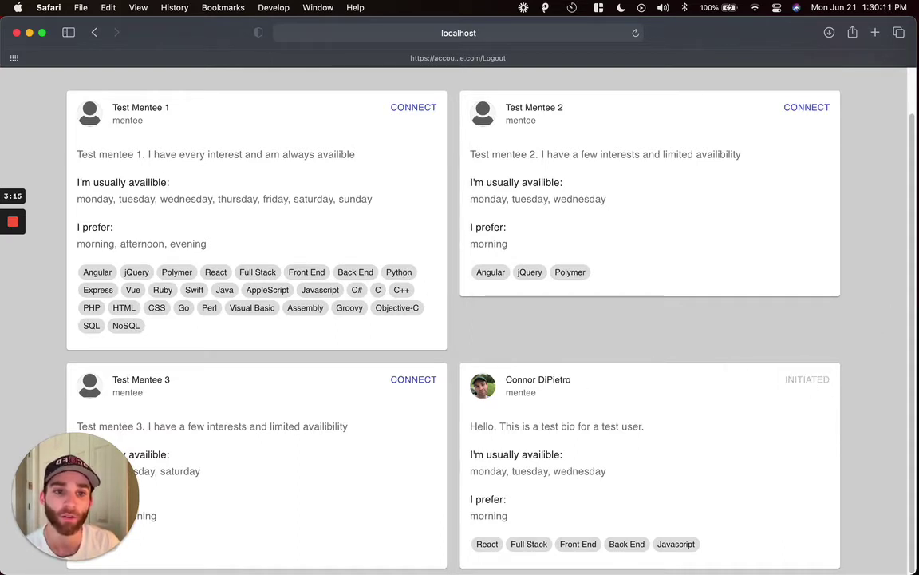
Step: Place Safari beside Chrome, switch to Chrome and sign in with the requested mentee's Google account
key(ctrl+alt+Left)
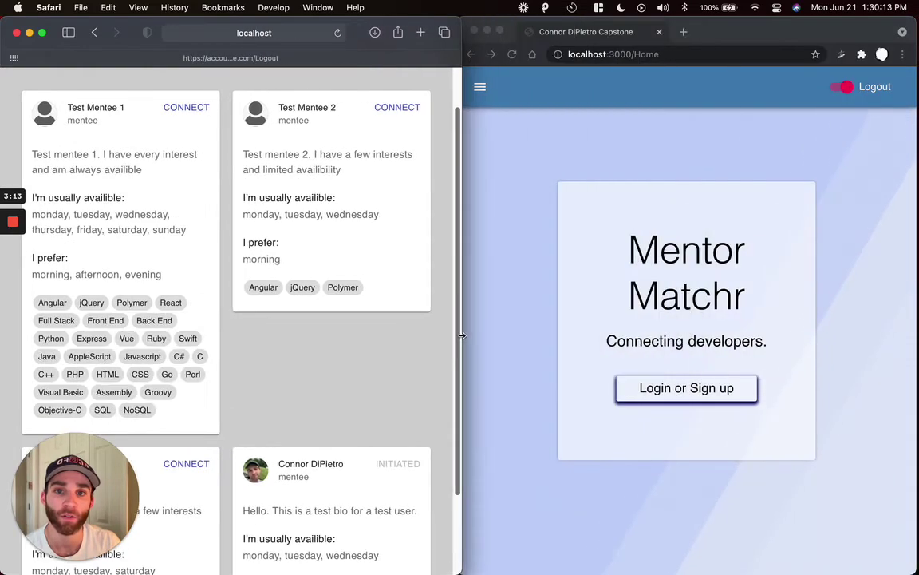
drag(462, 336, 457, 336)
click(731, 89)
click(838, 94)
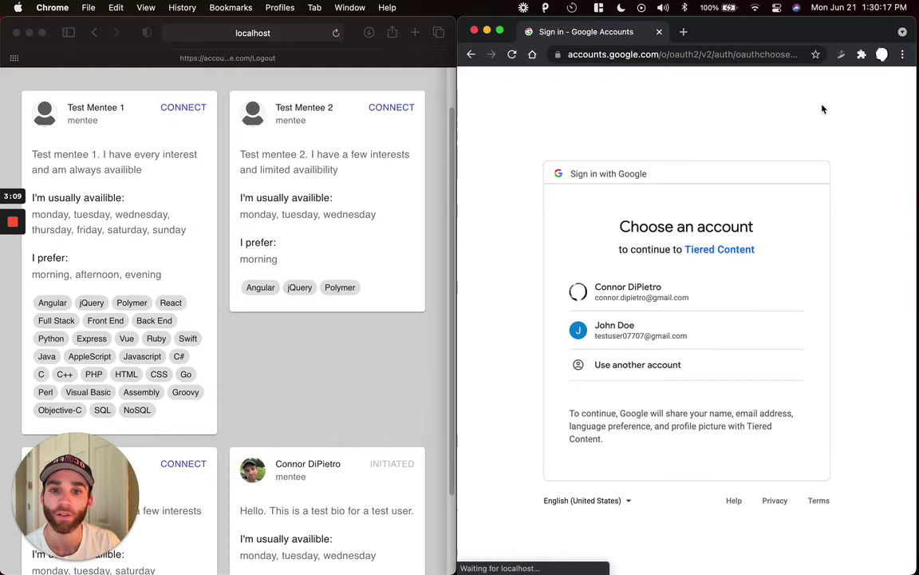
click(631, 296)
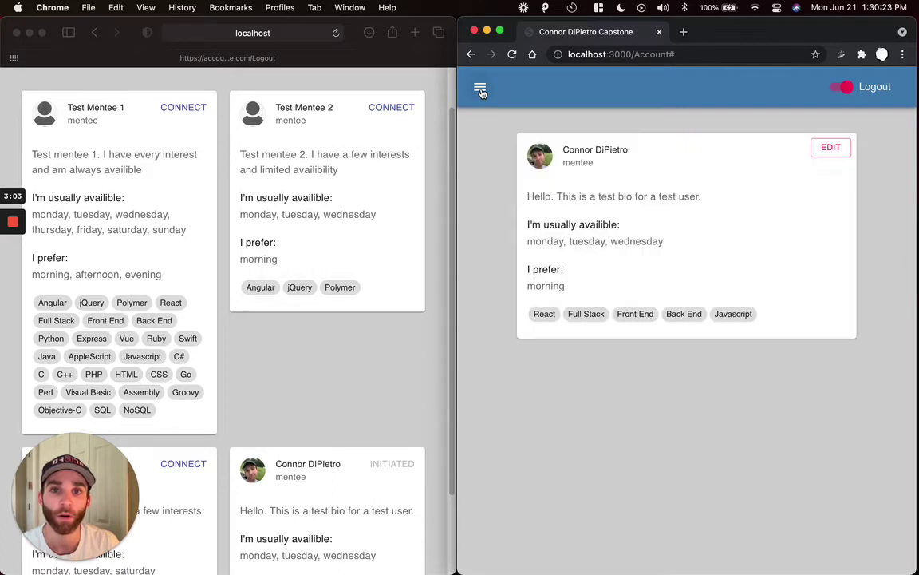
Step: Open the mentee's Matches page in Chrome and accept the new mentor's connection request
click(480, 90)
click(479, 148)
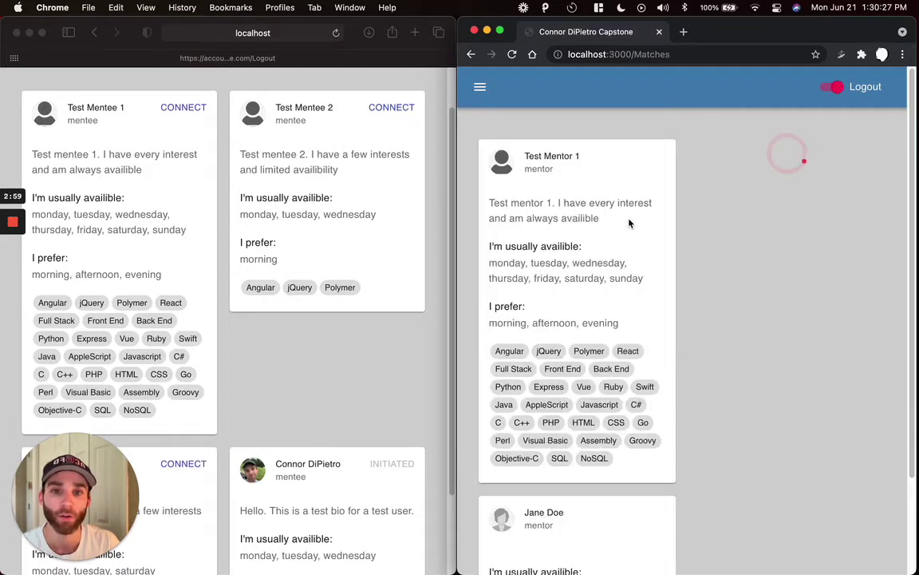
scroll(629, 228, down, 3)
scroll(574, 319, up, 1)
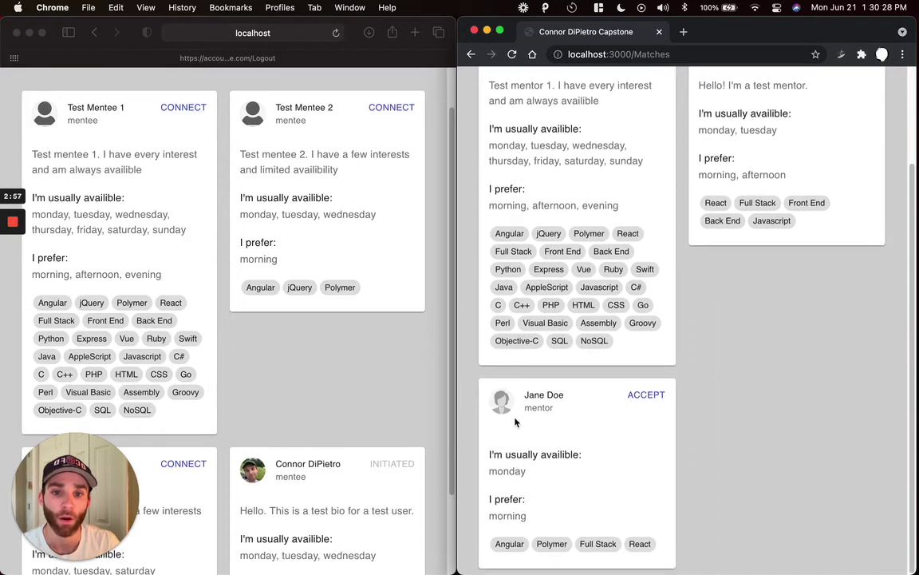
click(639, 396)
Step: Open the Connections page for the mentee in Chrome and for the mentor in Safari
click(475, 98)
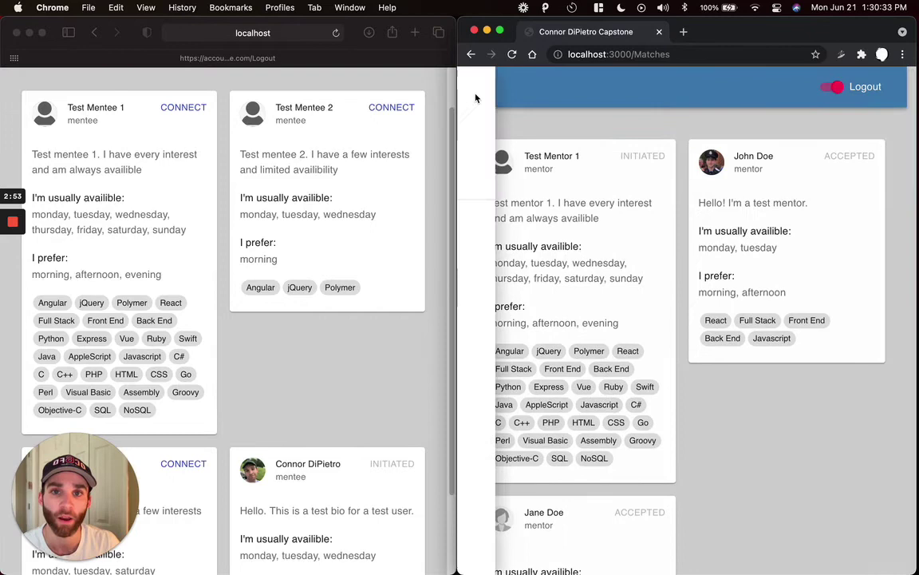
click(511, 179)
click(353, 365)
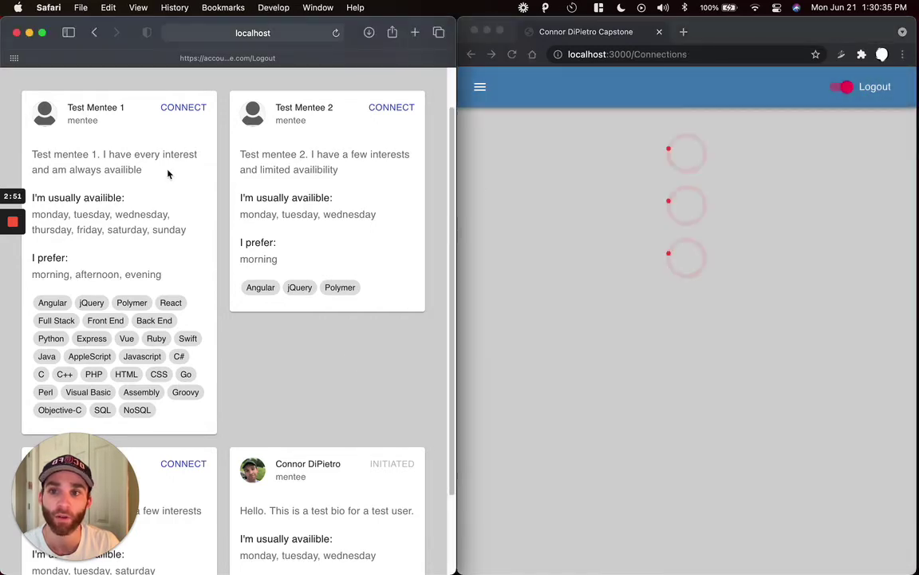
scroll(119, 160, up, 2)
click(21, 86)
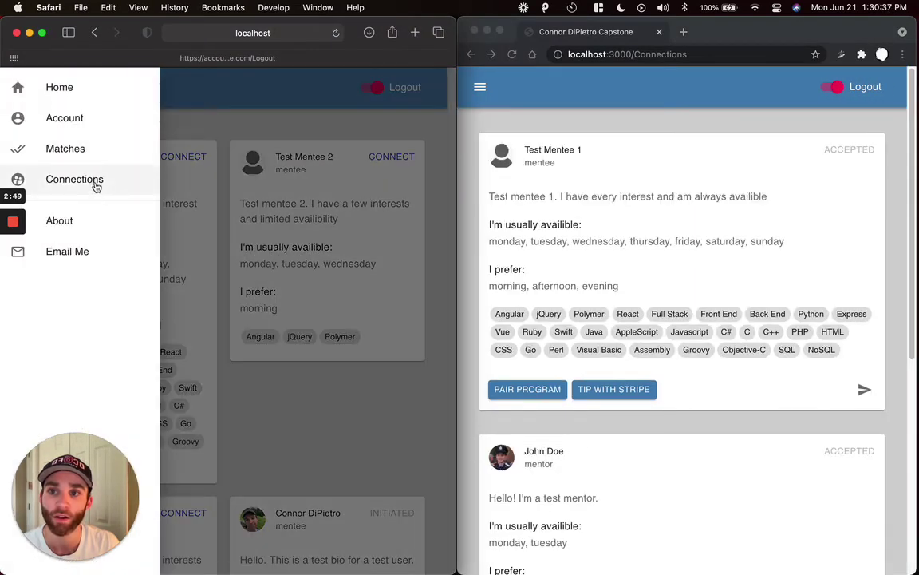
click(74, 179)
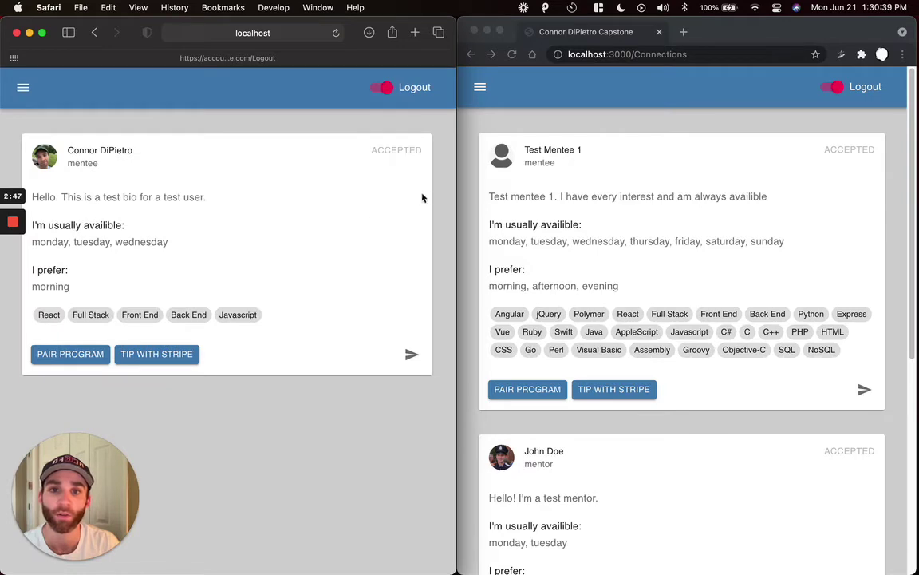
Step: Open the message chat between the newly connected mentor and mentee in both Safari and Chrome
scroll(597, 177, down, 5)
scroll(714, 168, up, 1)
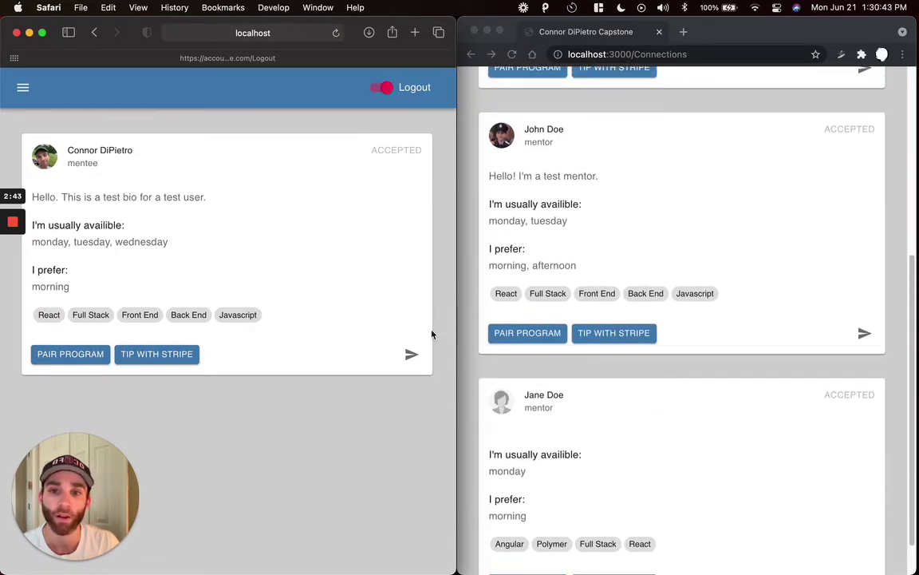
click(411, 356)
scroll(377, 272, down, 3)
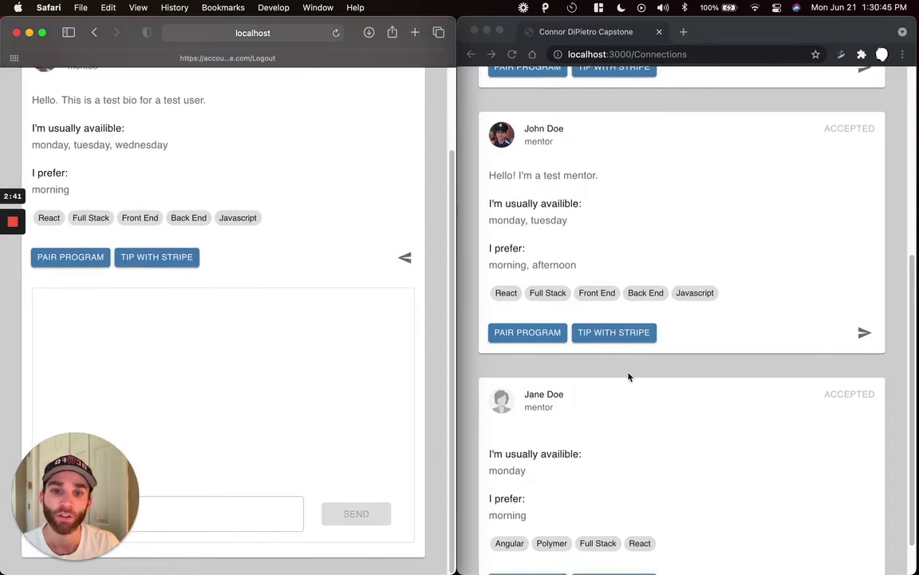
scroll(837, 501, down, 2)
click(865, 534)
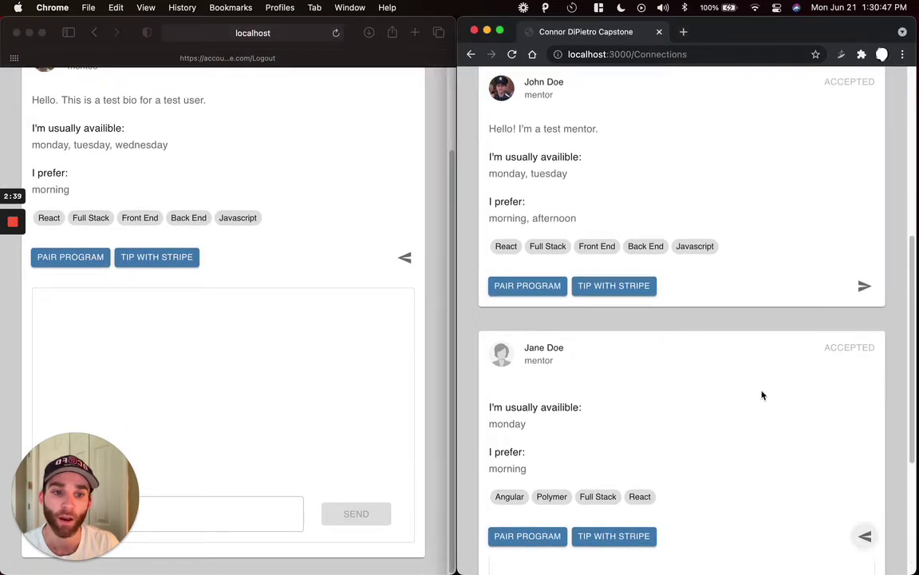
Step: Send the message "Test" from the mentee to the new mentor in Chrome
click(660, 512)
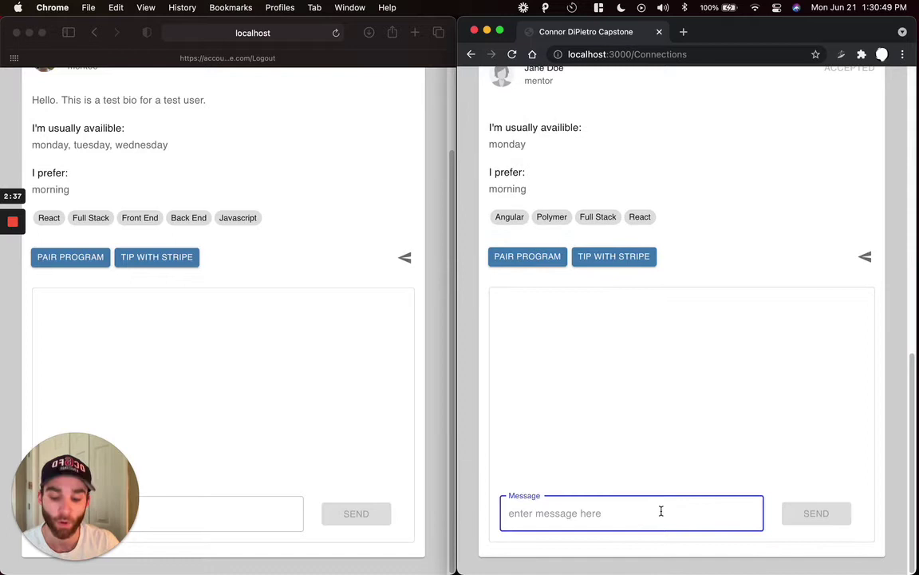
text(Test)
key(Return)
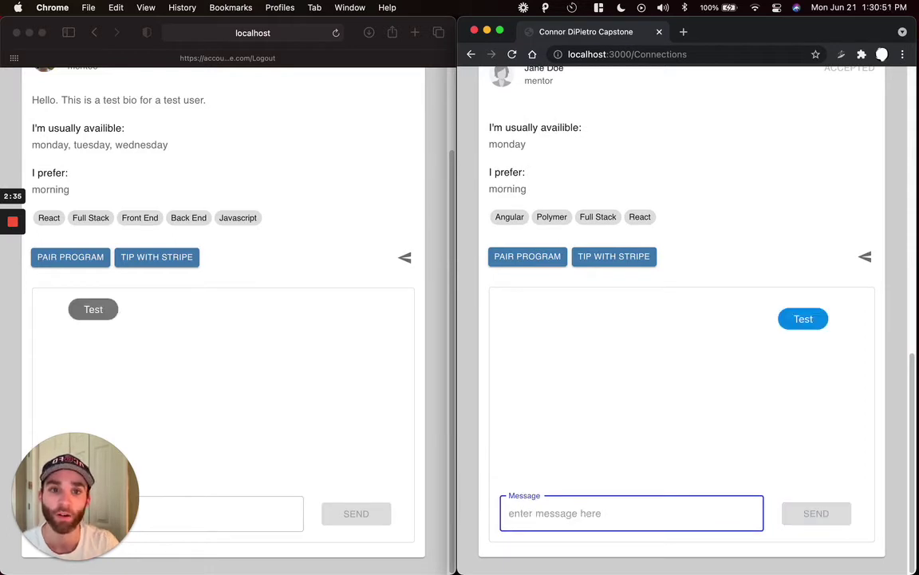
Step: Open the mentee's chat with the other accepted mentor and look through its message history
scroll(552, 317, up, 5)
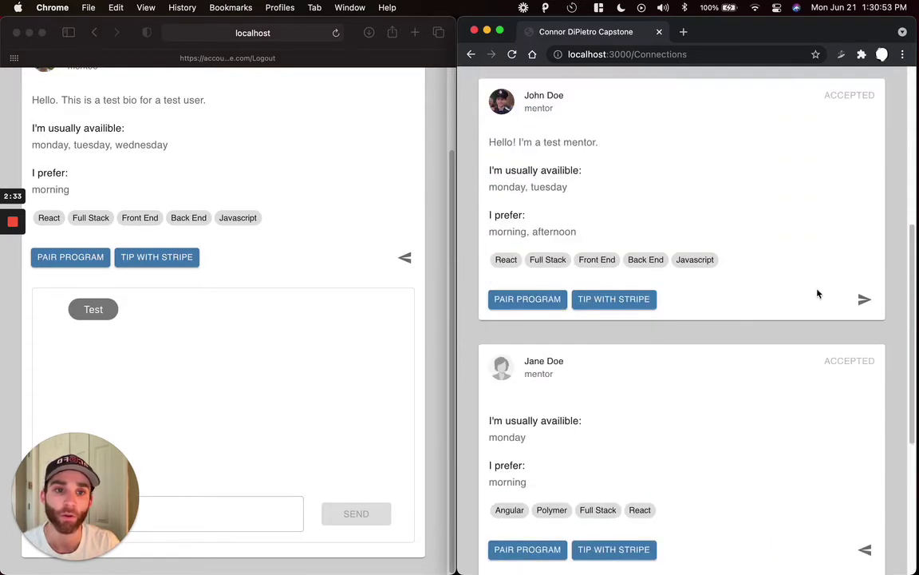
click(854, 308)
scroll(870, 271, down, 3)
scroll(876, 247, up, 4)
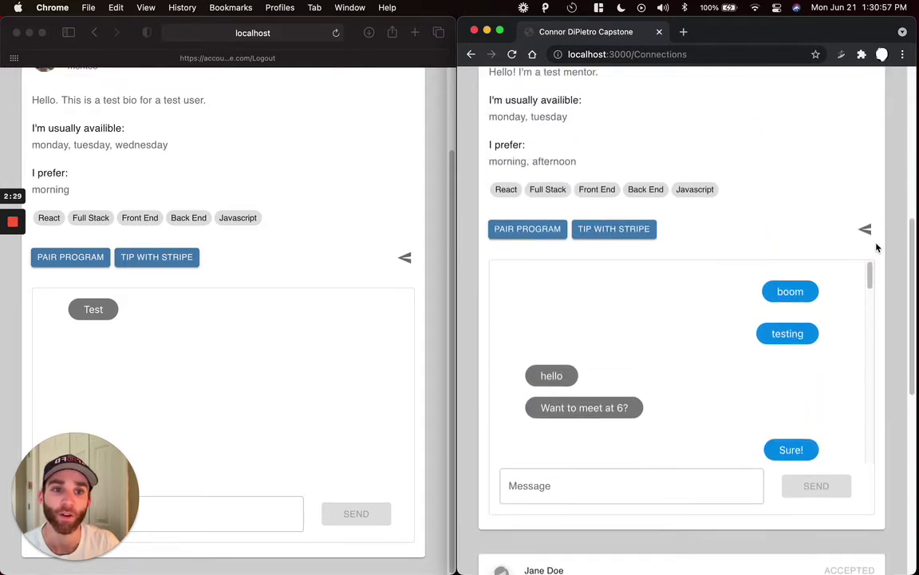
scroll(636, 298, down, 10)
scroll(671, 527, down, 2)
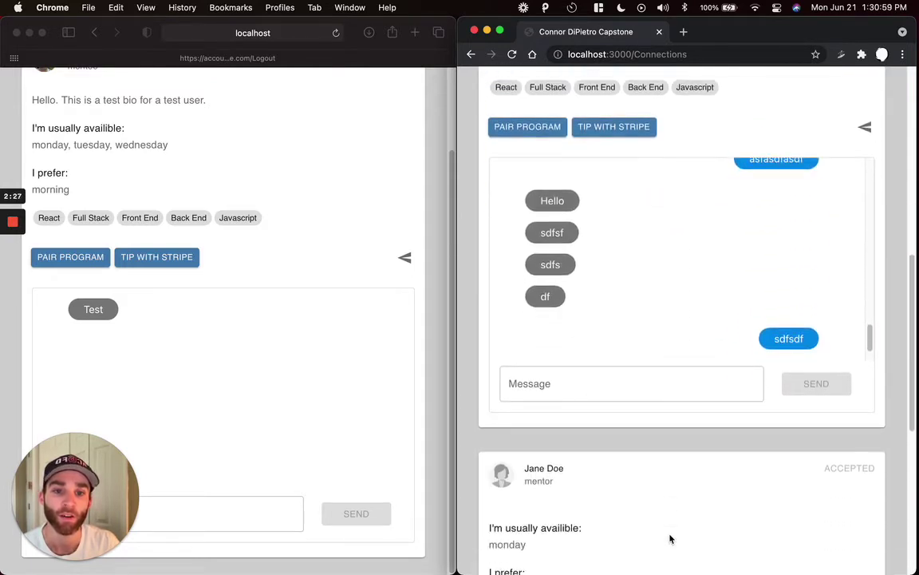
Step: Open the Stripe tipping page for the newly connected mentor
scroll(670, 539, down, 5)
scroll(703, 299, down, 2)
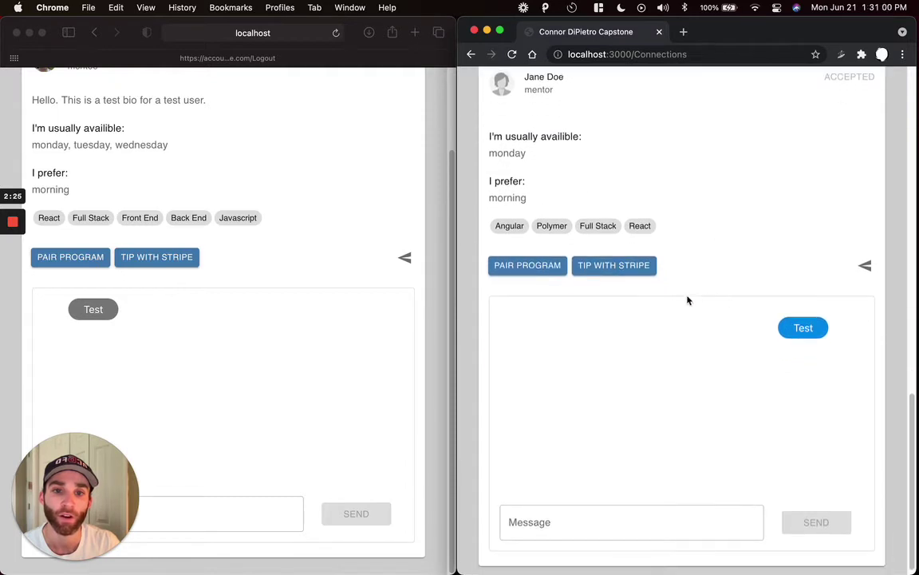
click(619, 271)
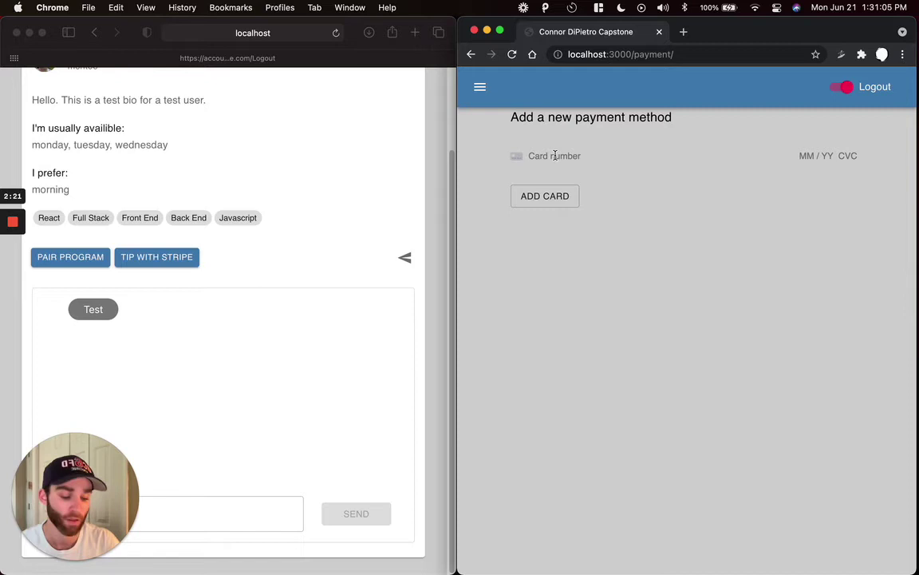
Step: Add a payment card with its number, expiry date, security code and postal code, and submit the recurring tip of $100.00/yr
text(5454)
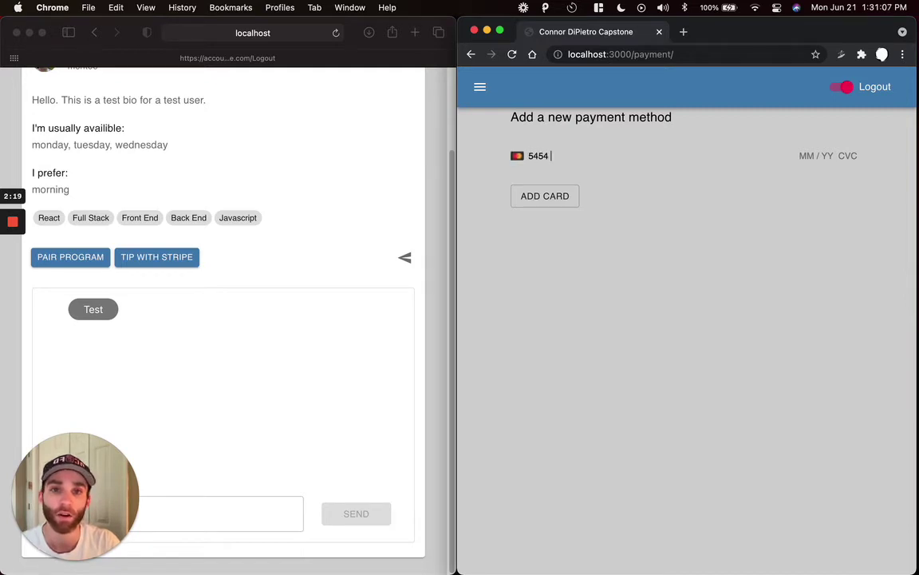
text( 5454 5454 5454 05 / 45 454 545)
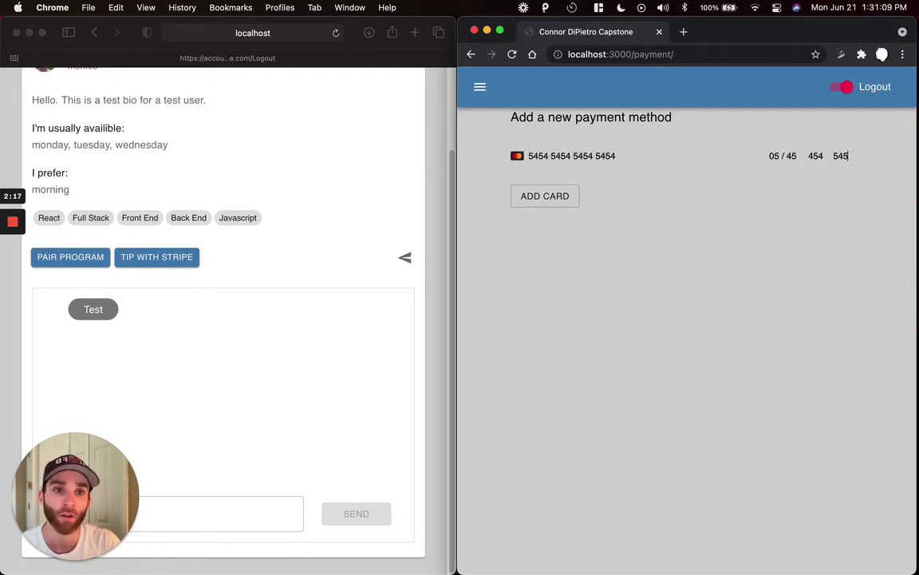
click(545, 194)
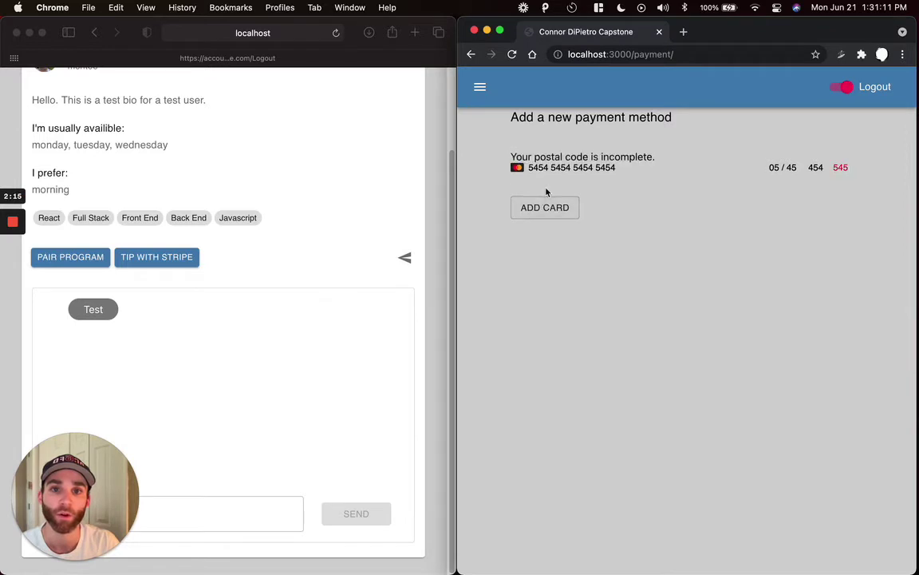
click(856, 168)
text(54)
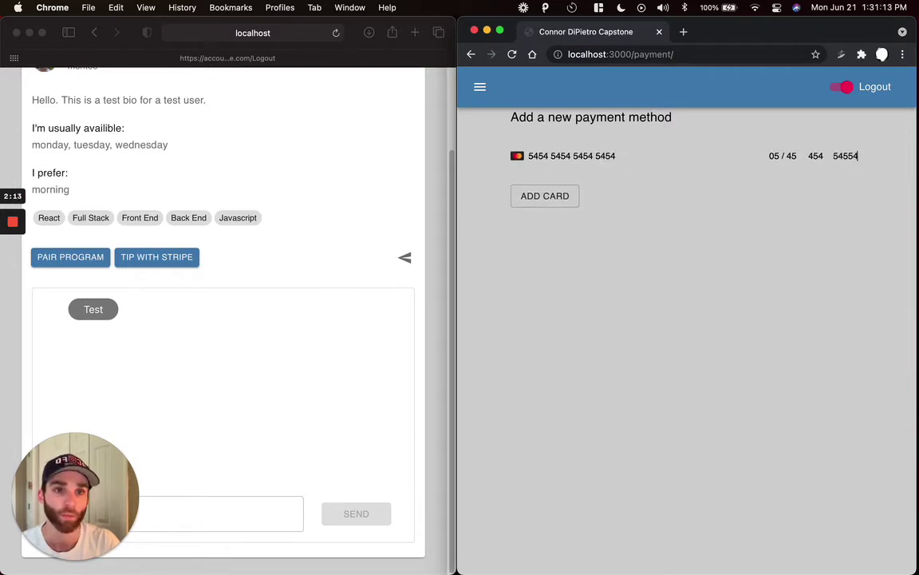
click(549, 198)
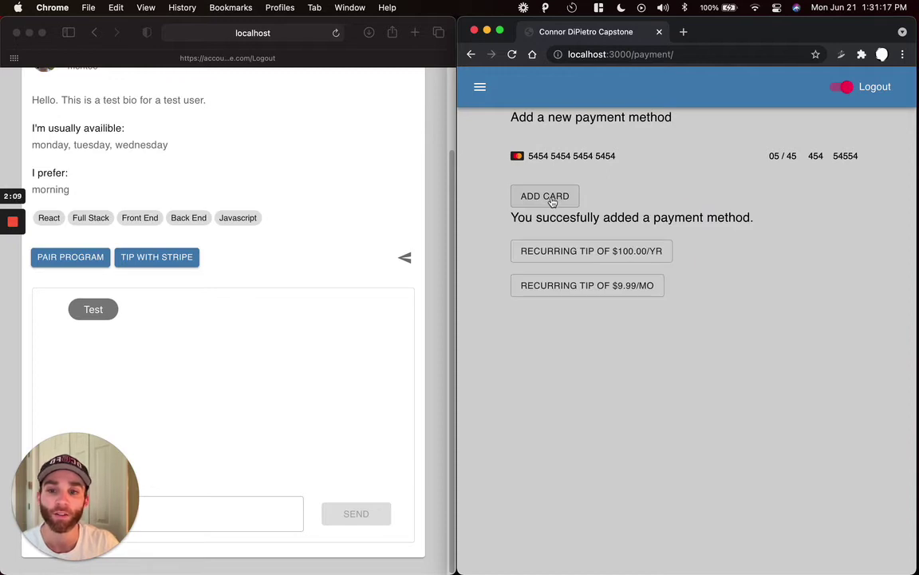
click(604, 251)
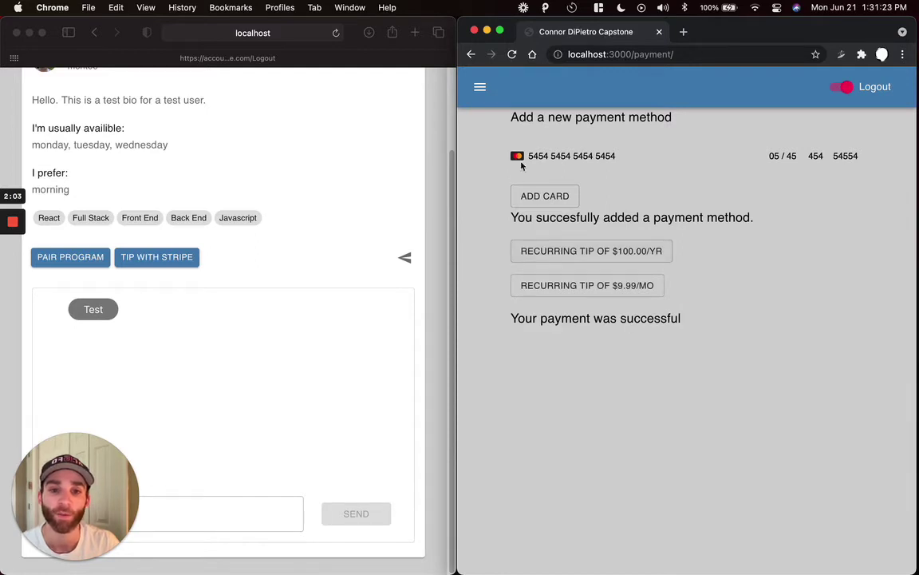
Step: Return to Connections and open the pair programming session with the new mentor in Chrome, and the matching session in Safari
click(480, 89)
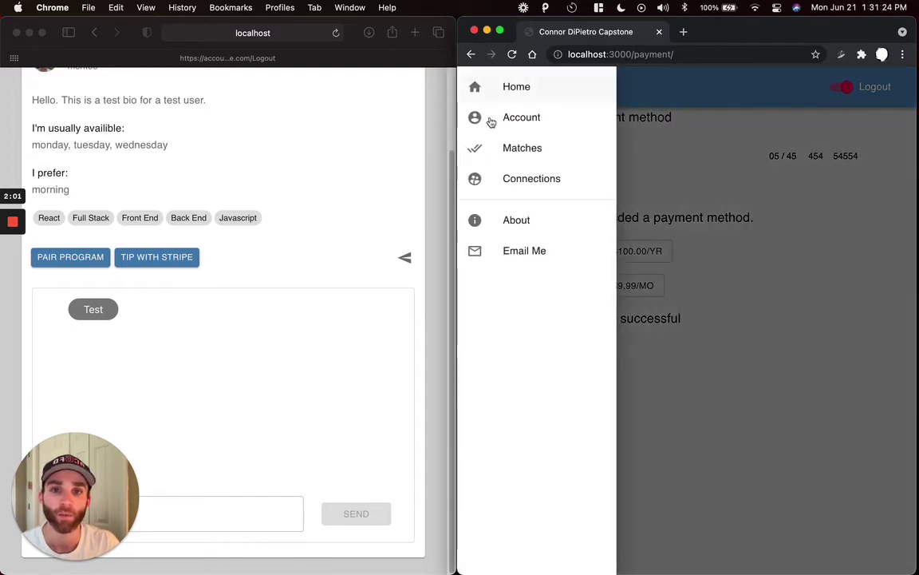
click(524, 185)
scroll(623, 242, down, 10)
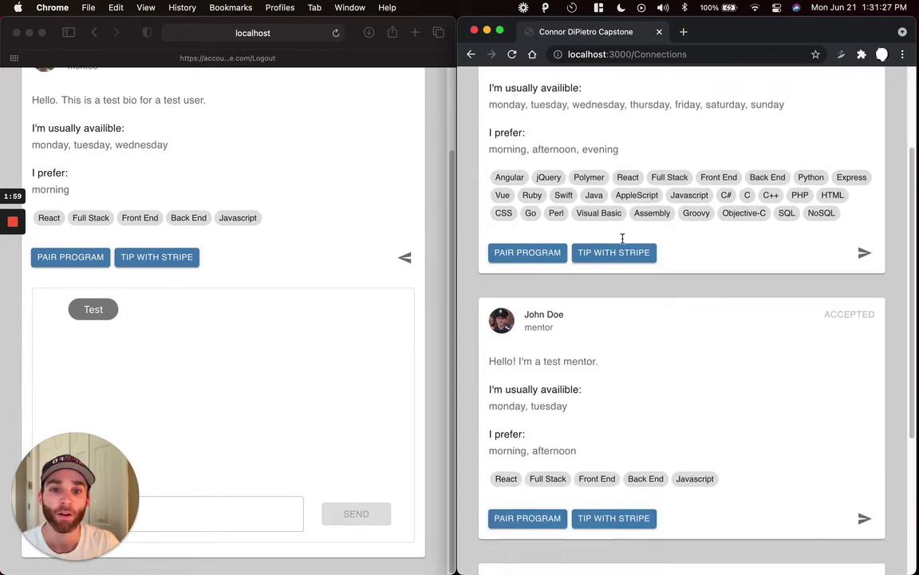
click(864, 535)
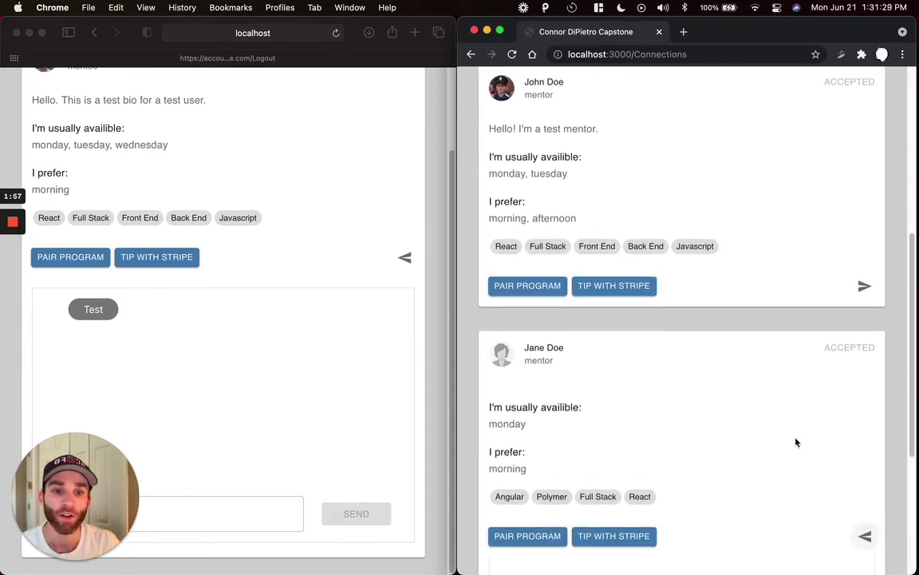
scroll(776, 406, down, 5)
click(527, 264)
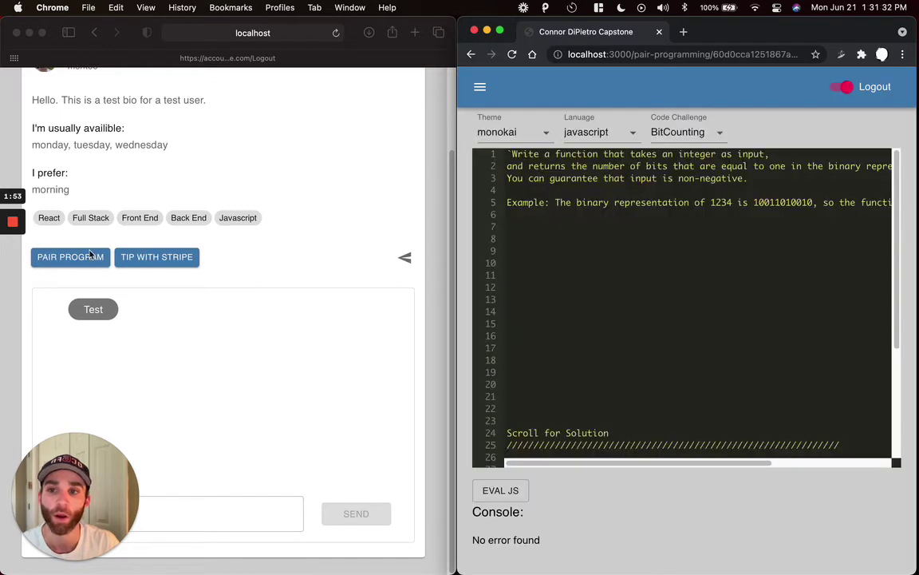
click(72, 257)
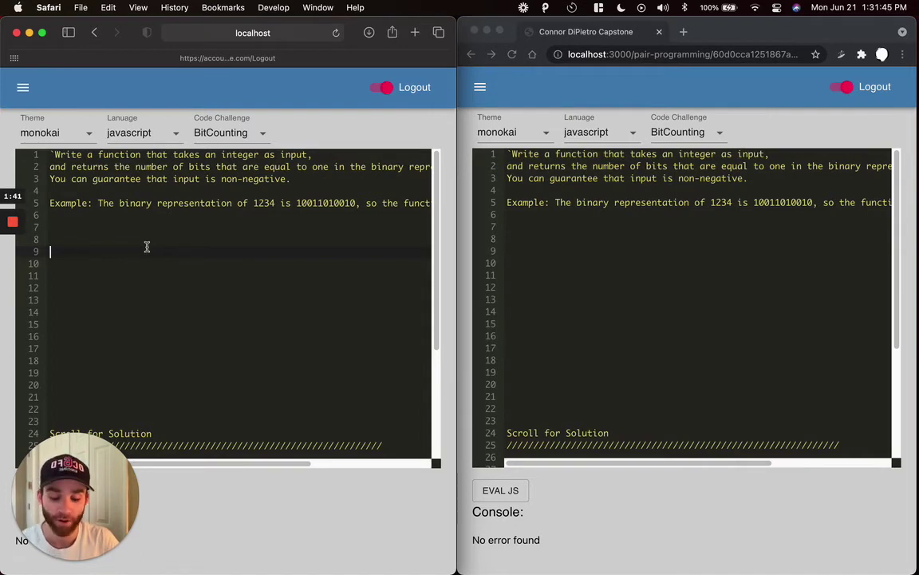
Step: Enter lines of random sample text from line 9 of the shared code editor in Safari
text(sldflskjdlfkjsldkjflksjdj)
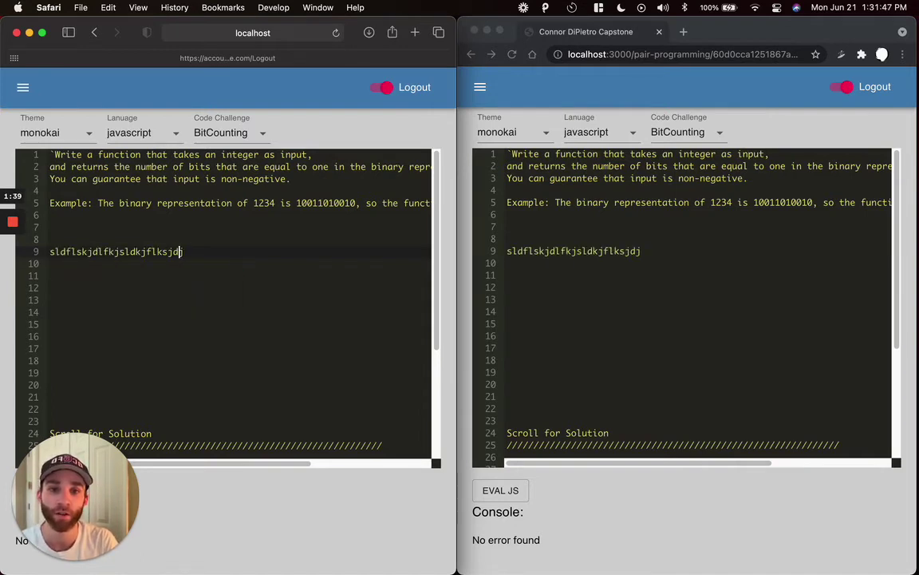
key(Return)
key(Return)
text(jf)
key(Return)
text(sldflskjdlfkjsldkjflksjd)
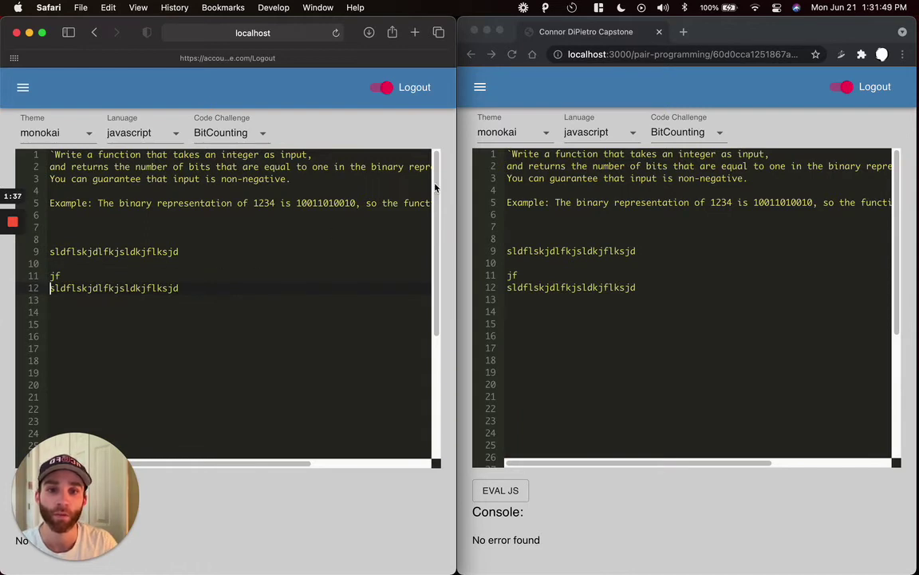
Step: Switch to Chrome and set the shared editor's theme to github
click(506, 204)
click(479, 134)
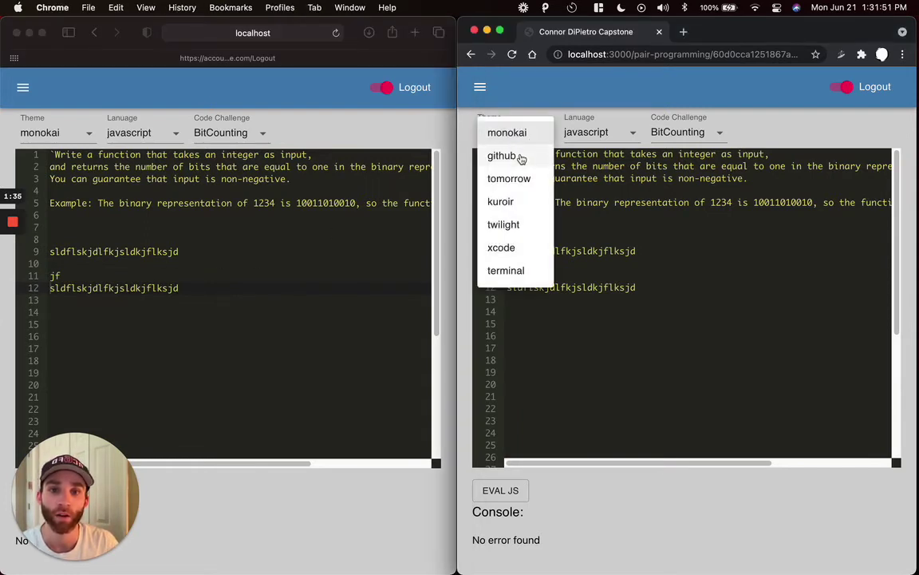
click(521, 159)
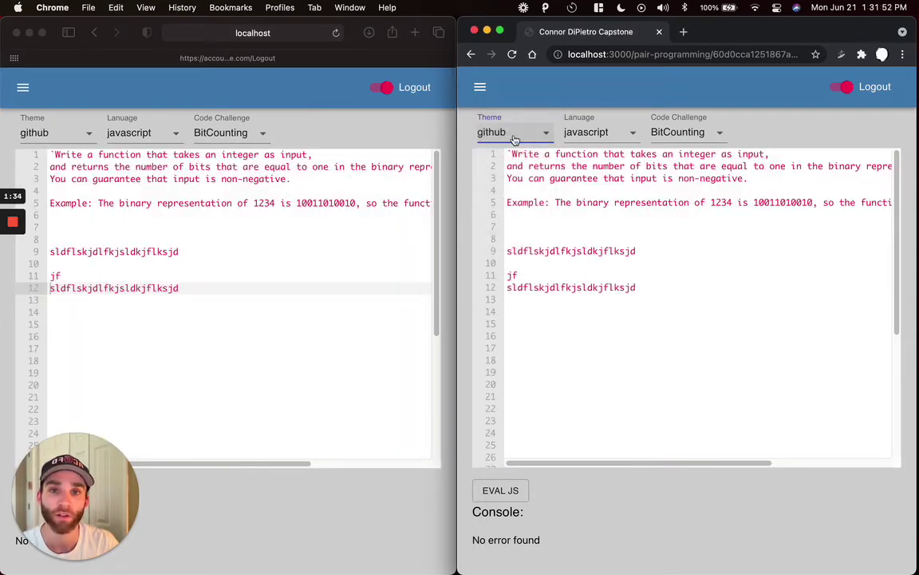
Step: Change the shared editor's language to ruby and switch it back to javascript
click(579, 131)
click(599, 224)
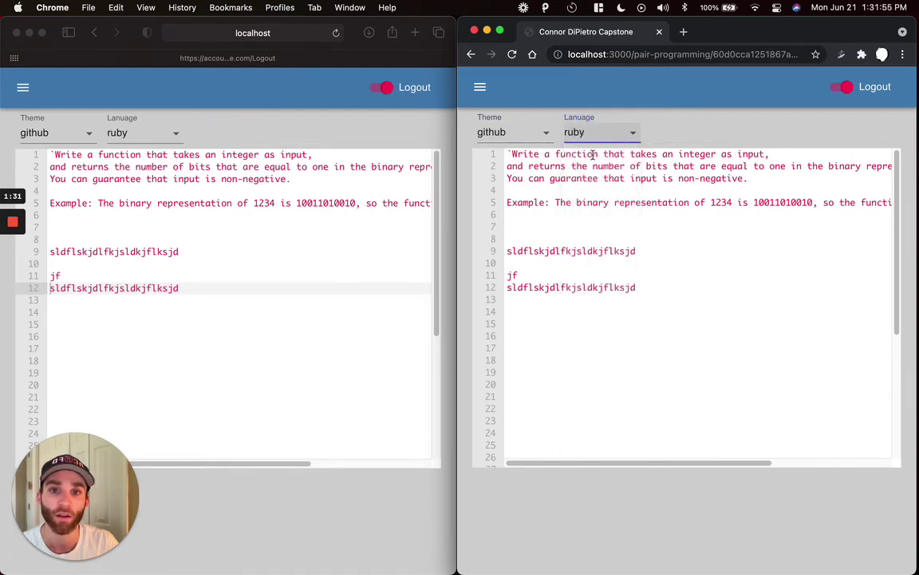
click(592, 136)
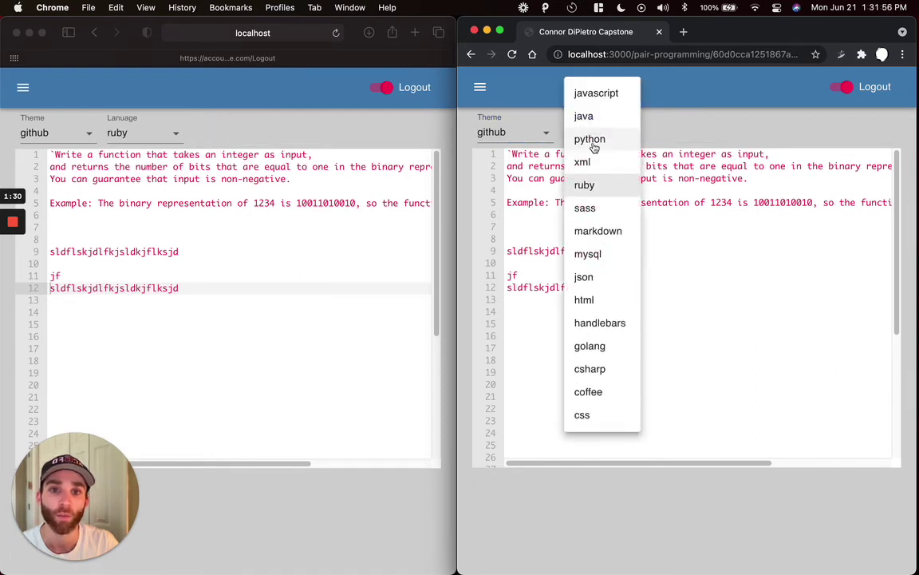
click(596, 93)
Step: Delete the challenge description and sample lines above the solution, and reselect the BitCounting challenge
click(690, 281)
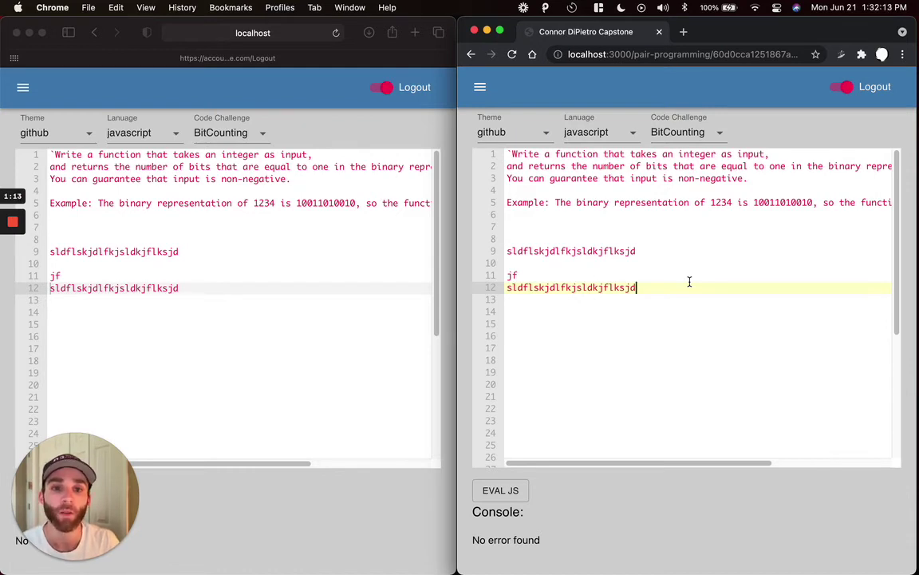
drag(689, 287, 426, 58)
key(BackSpace)
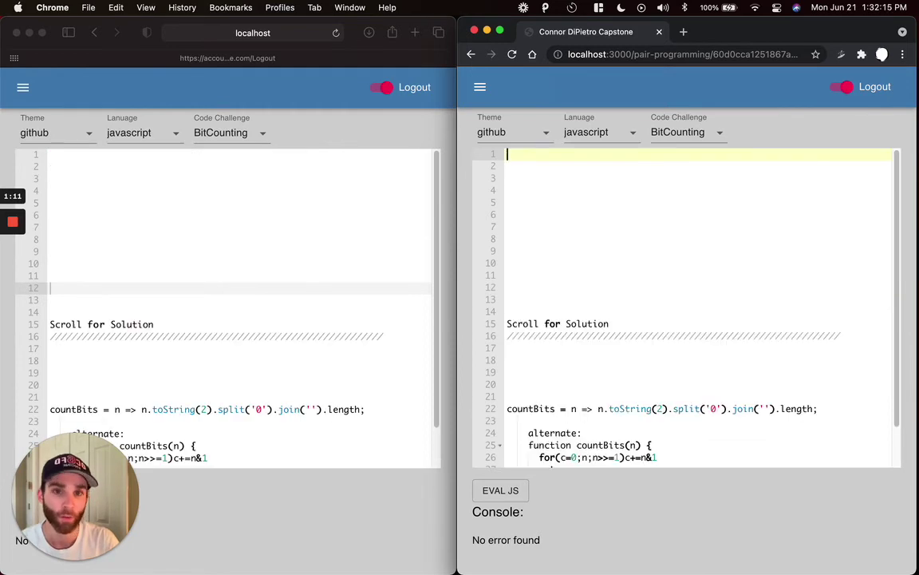
click(699, 135)
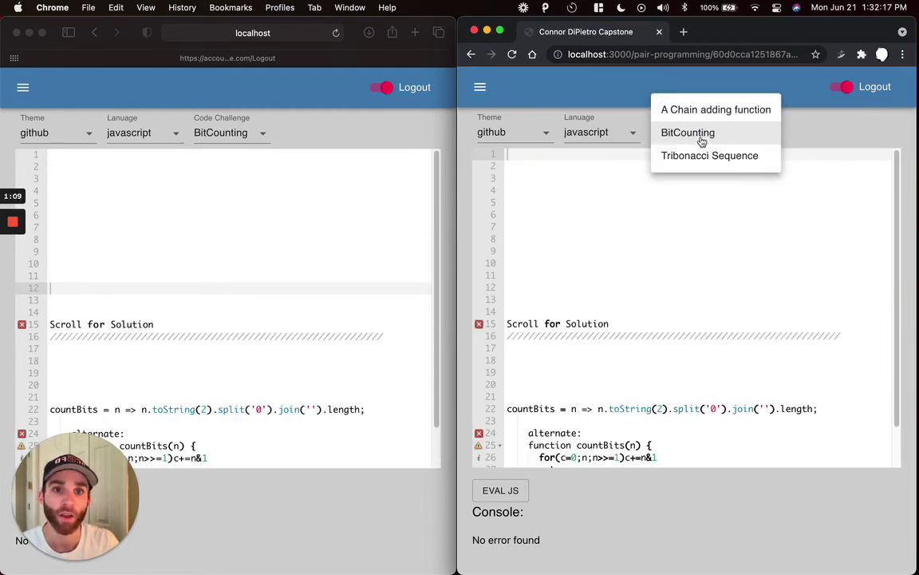
click(702, 141)
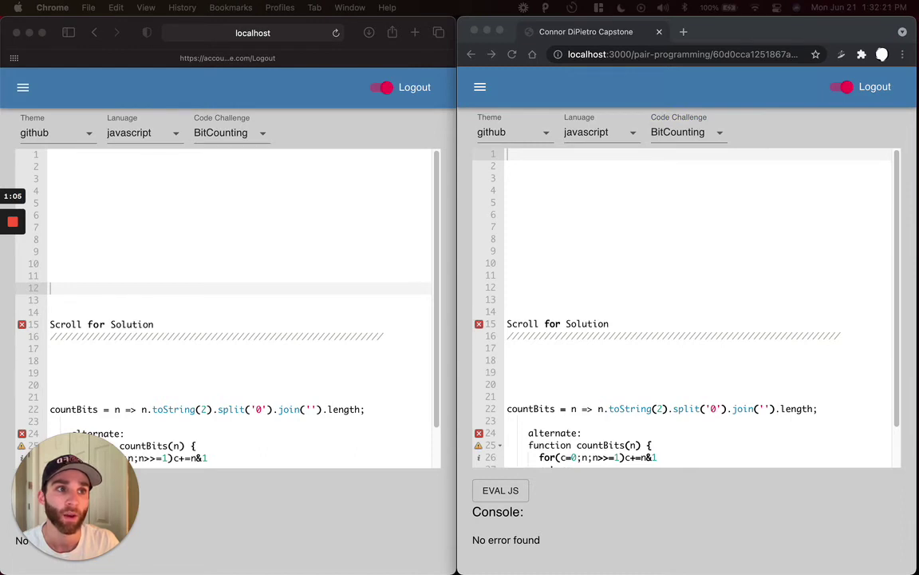
Step: Replace all editor content with the one-line countBits function and the call countBits(12345678);, and evaluate the JavaScript
click(708, 309)
click(679, 287)
key(super+a)
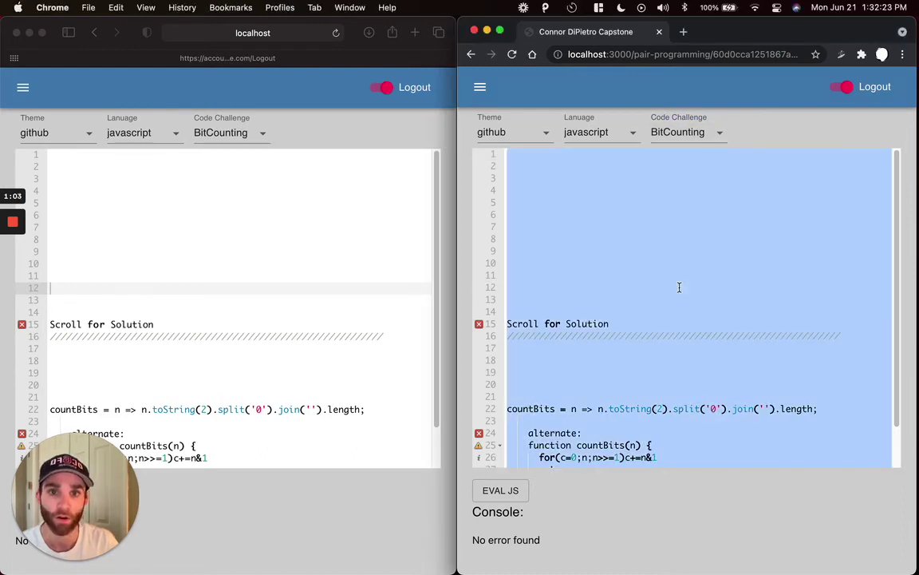
key(BackSpace)
text(countBits = n => n.toString(2).split('0').join('').length;  countBits(12345678);)
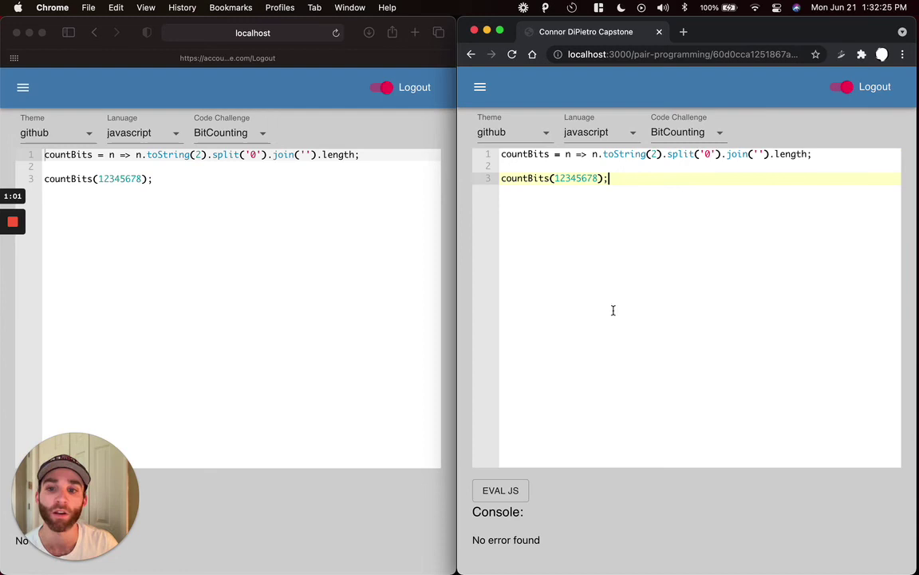
click(501, 493)
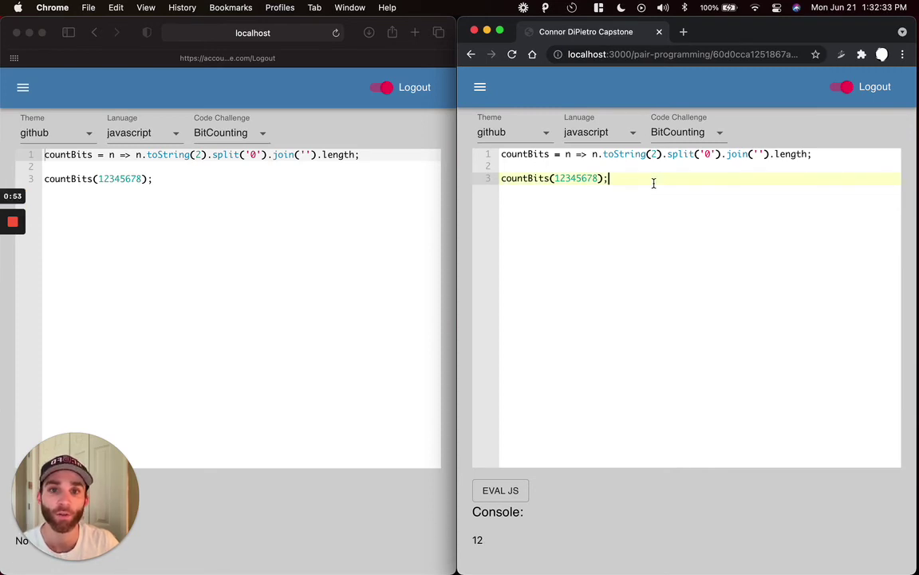
Step: Replace the code with the invalid statement "cnst vao" and evaluate it
key(super+a)
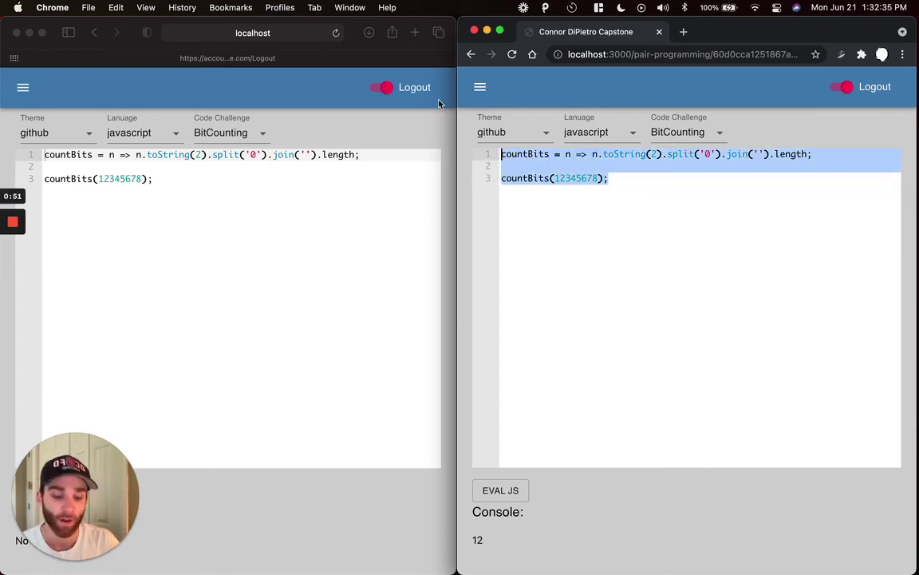
key(BackSpace)
text(cnsto vao)
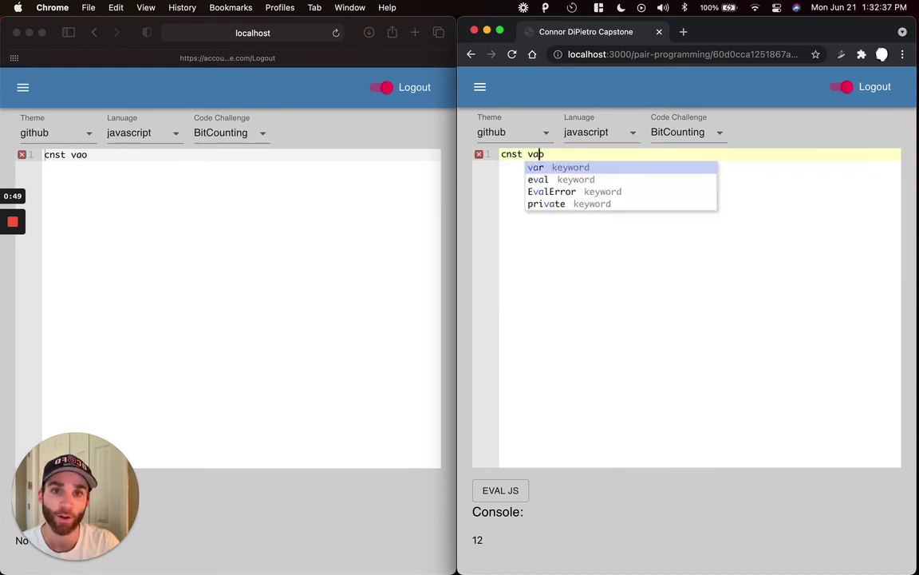
click(585, 308)
click(501, 491)
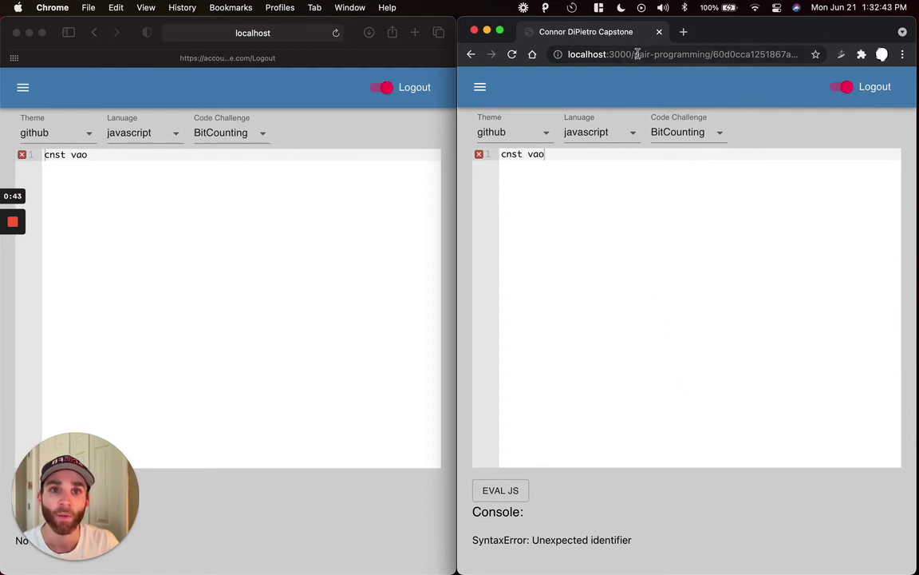
Step: Load the admin dashboard at localhost:3000/admin
click(574, 54)
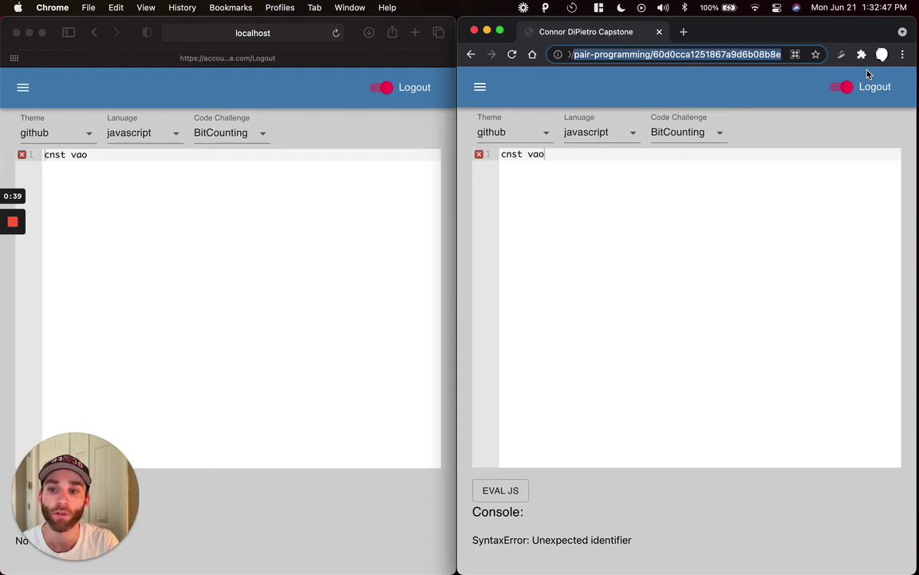
text(localhost:3000/admin)
key(Return)
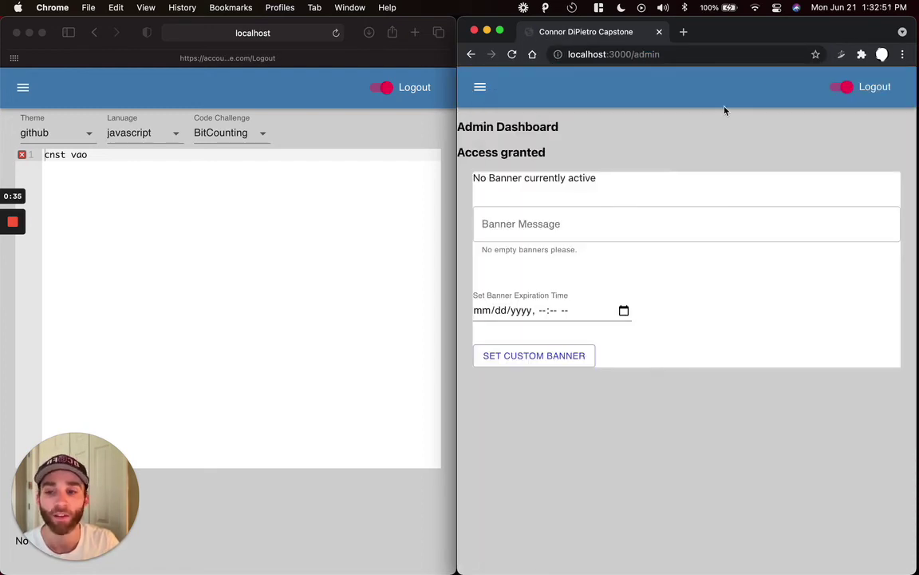
Step: Set a custom banner with the message "Test" and the expiration time 06/21/2021, 01:33 PM
click(519, 231)
text(Tes)
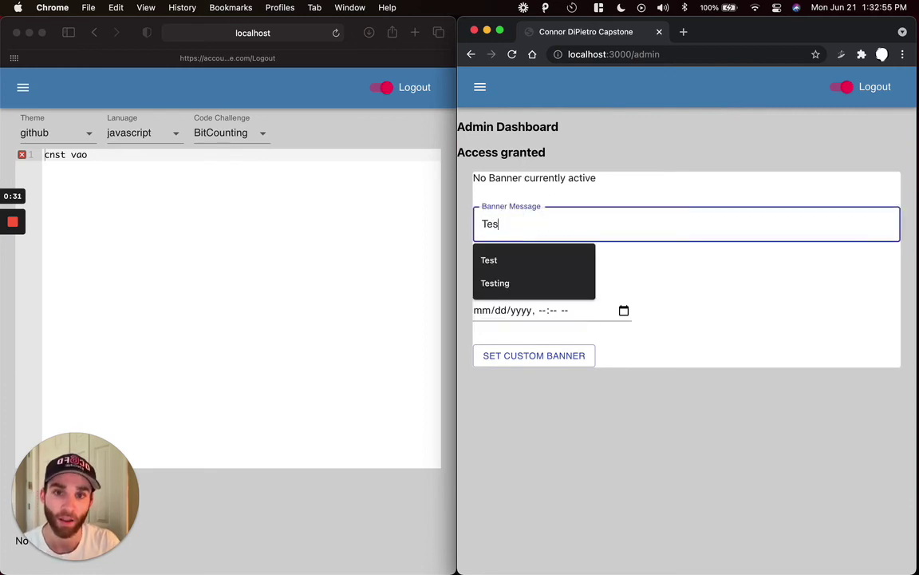
text(t)
click(631, 391)
click(624, 311)
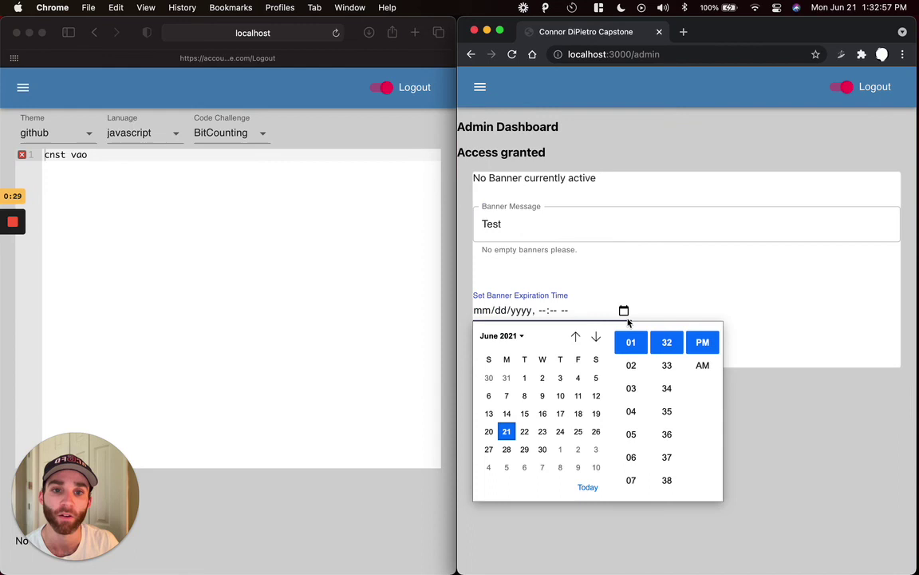
click(667, 366)
click(757, 402)
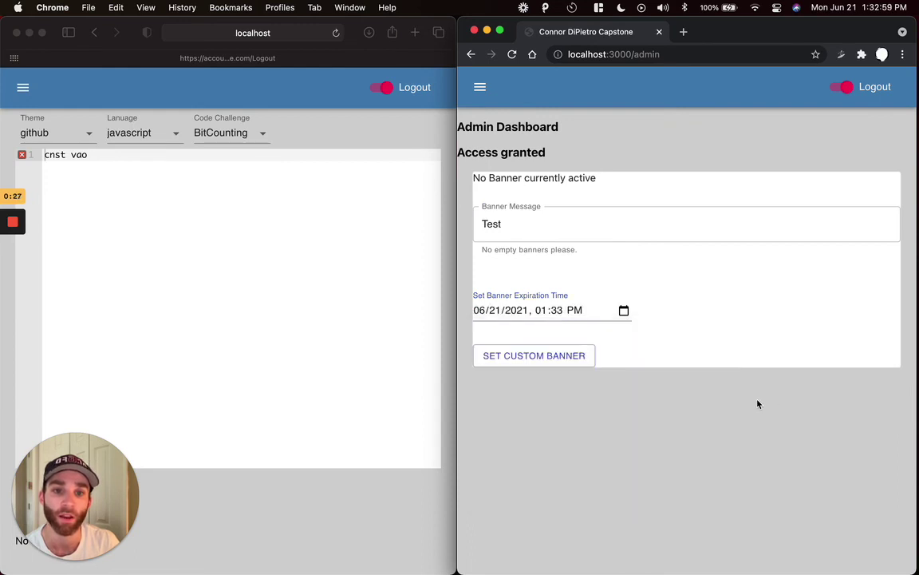
click(540, 356)
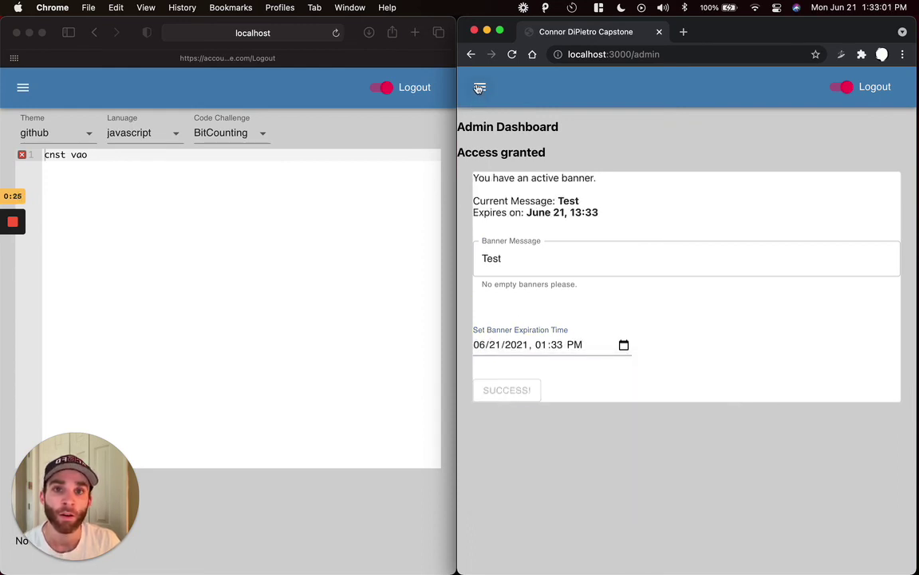
Step: Open the Home page in Chrome and reload the pair programming page in Safari to check the banner
click(480, 86)
click(510, 93)
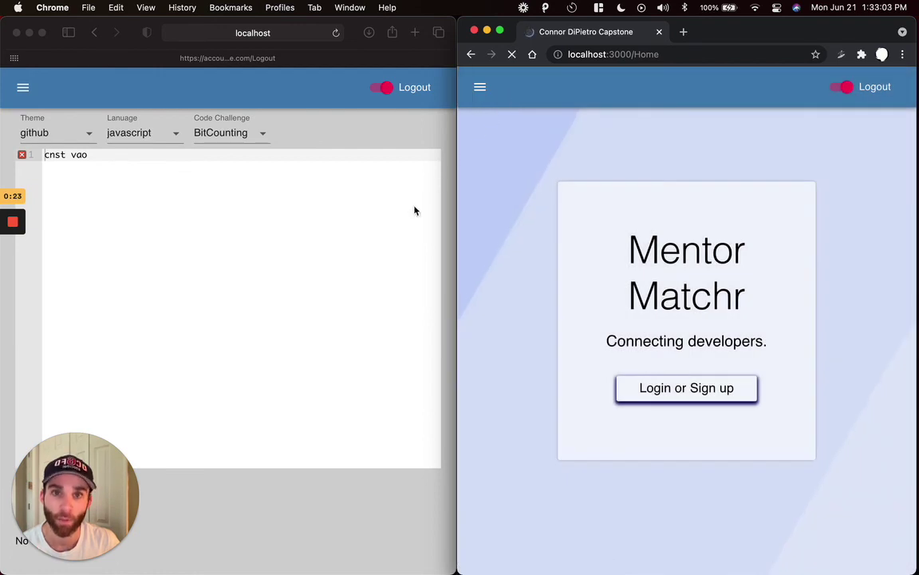
click(362, 132)
key(super+r)
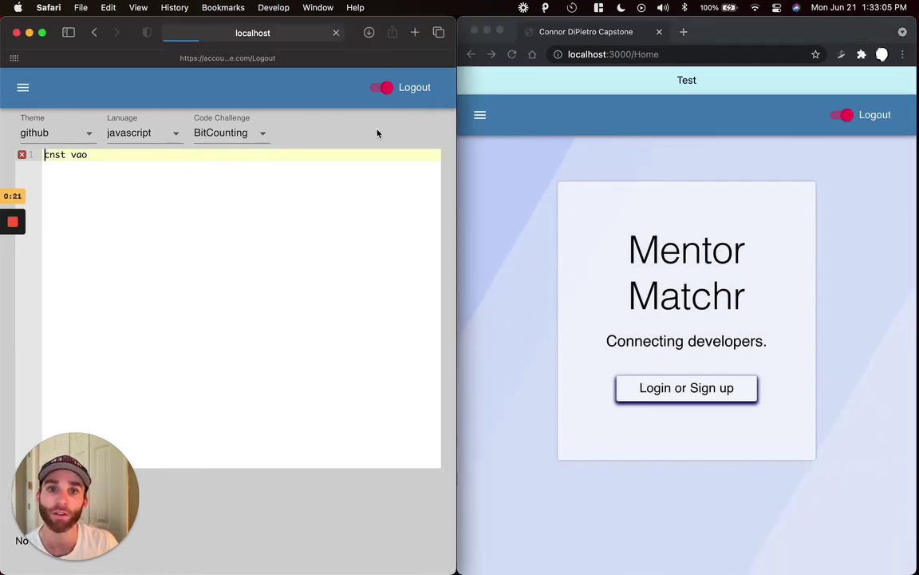